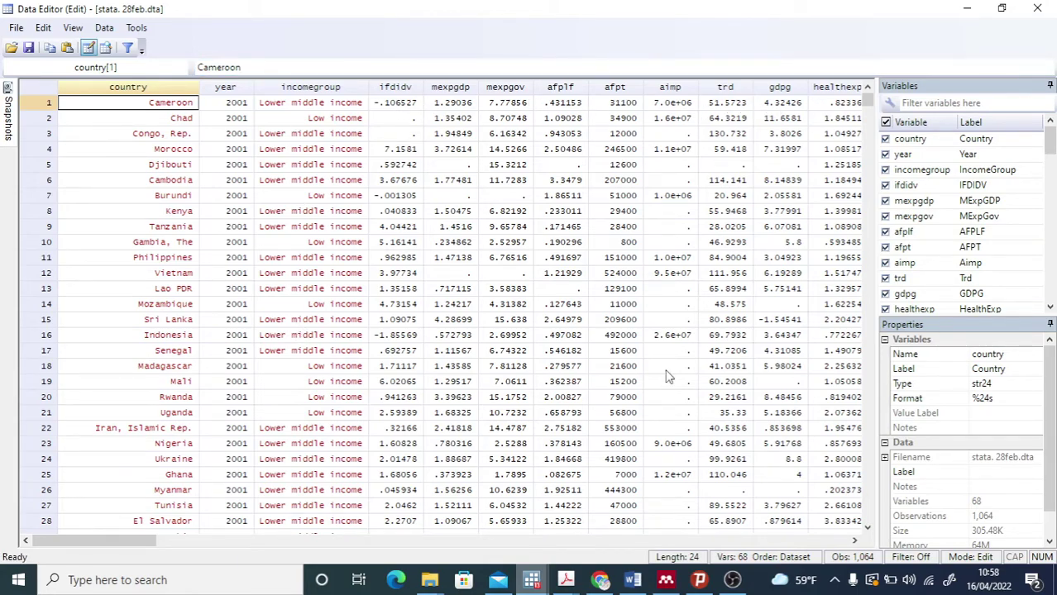
# Scroll across the FDI dataset's columns in the Data Editor, then minimize it to reveal Results.
pyautogui.moveTo(144, 542)
pyautogui.mouseDown()
pyautogui.moveTo(559, 570)
pyautogui.moveTo(438, 546)
pyautogui.moveTo(137, 535)
pyautogui.mouseUp()
pyautogui.moveTo(531, 579)
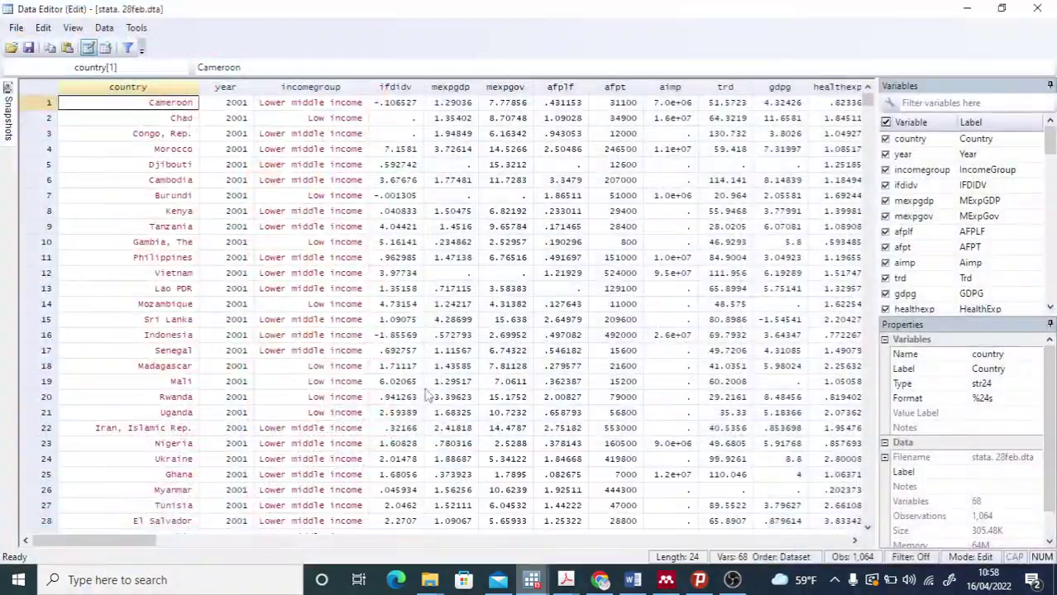
pyautogui.click(670, 512)
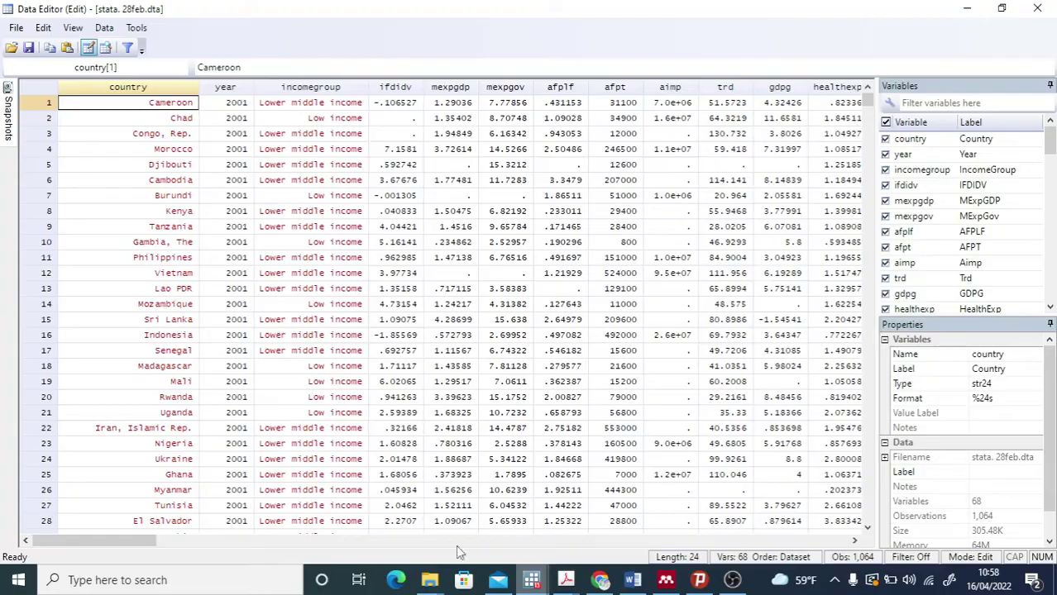
pyautogui.moveTo(429, 579)
pyautogui.moveTo(132, 539)
pyautogui.mouseDown()
pyautogui.moveTo(773, 538)
pyautogui.moveTo(111, 539)
pyautogui.mouseUp()
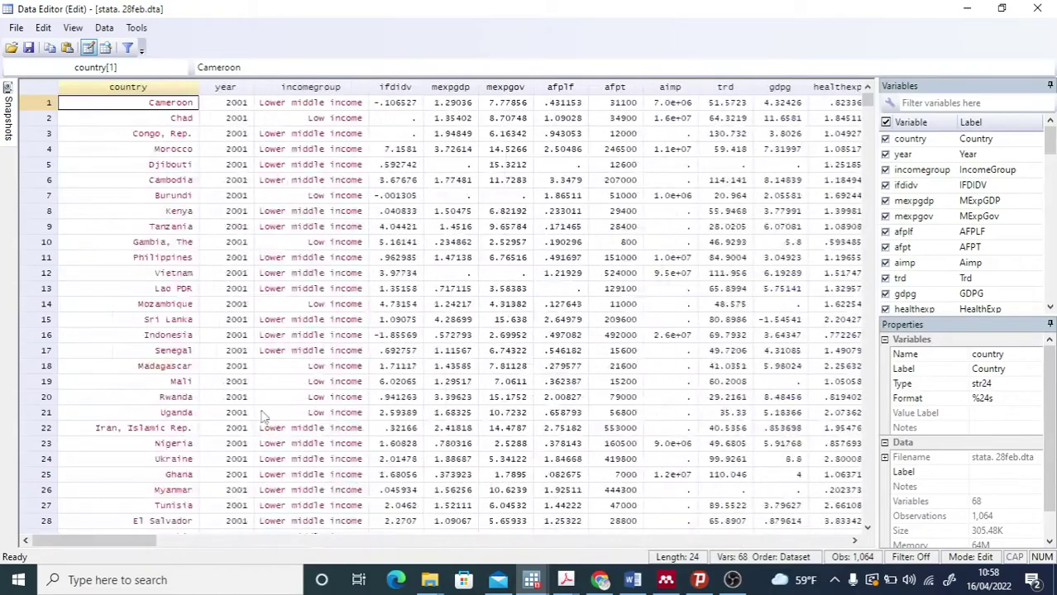
pyautogui.click(964, 8)
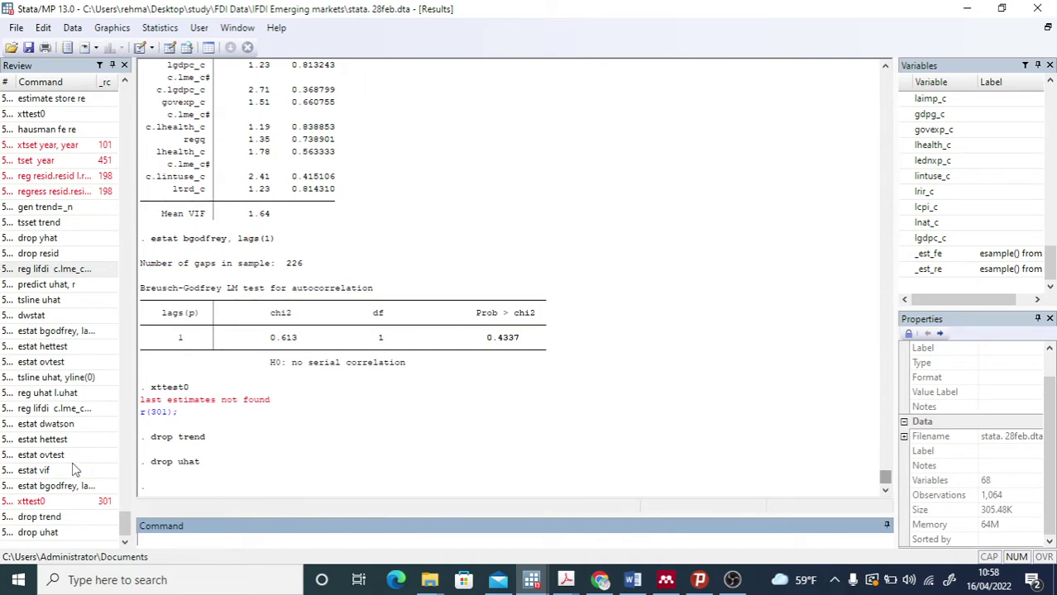
# Rerun gen trend=_n from the Review history, then bring the Data Editor back up.
pyautogui.click(47, 208)
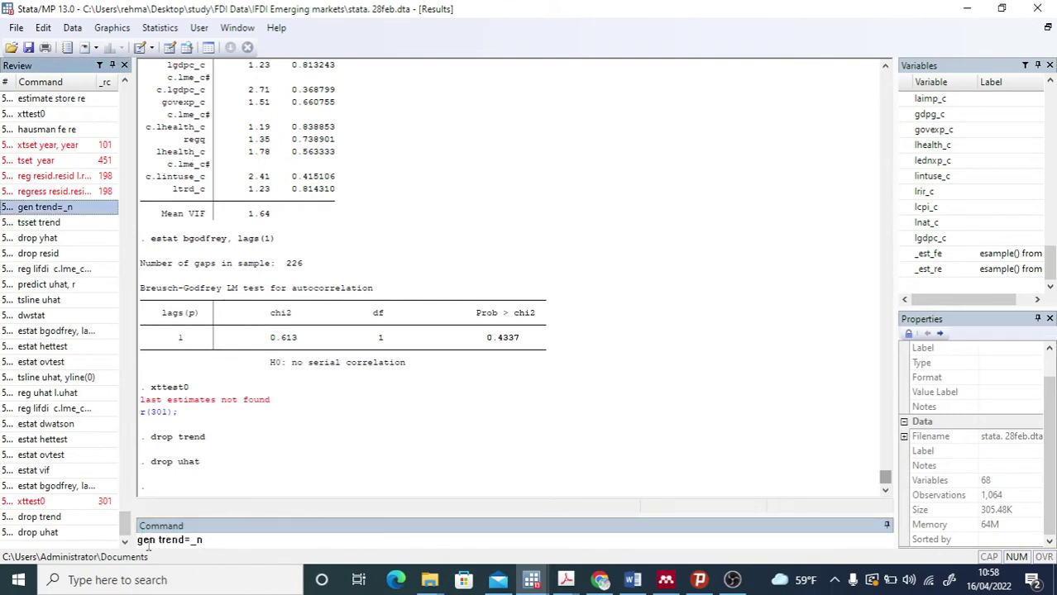
pyautogui.click(220, 540)
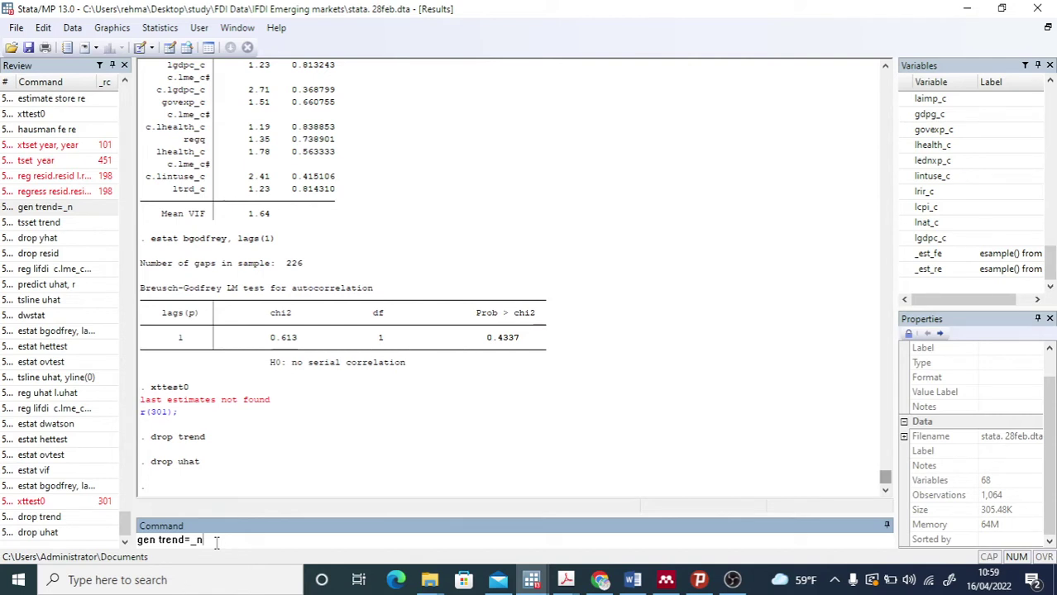
pyautogui.press('Return')
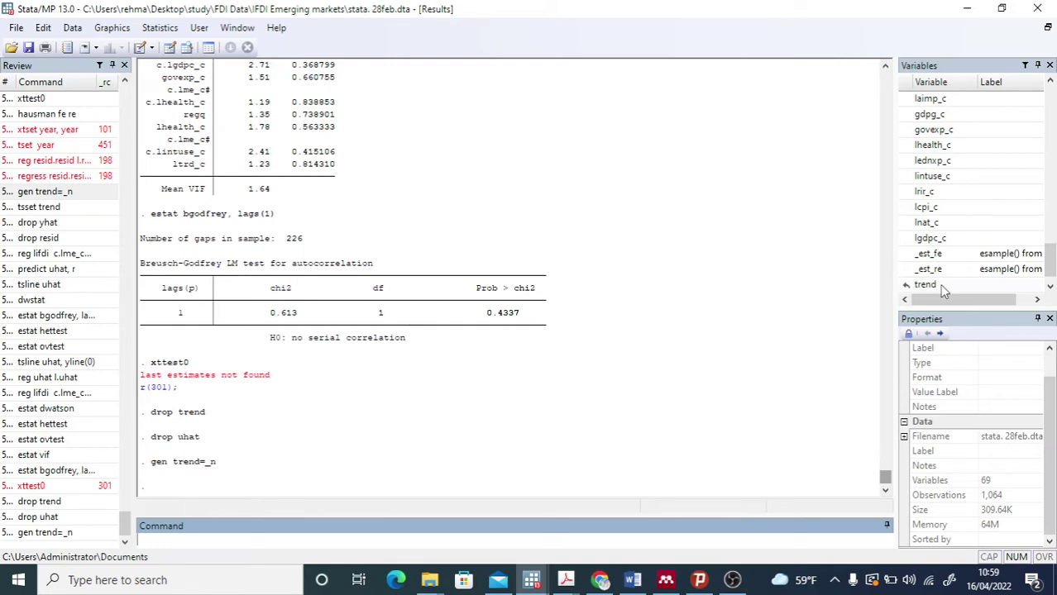
pyautogui.moveTo(534, 584)
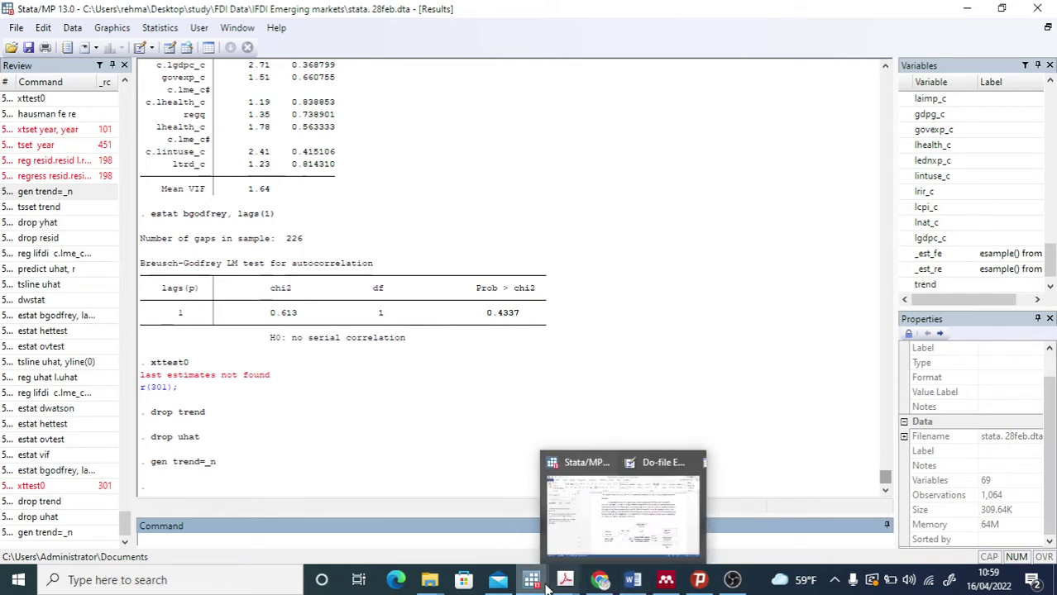
pyautogui.click(673, 516)
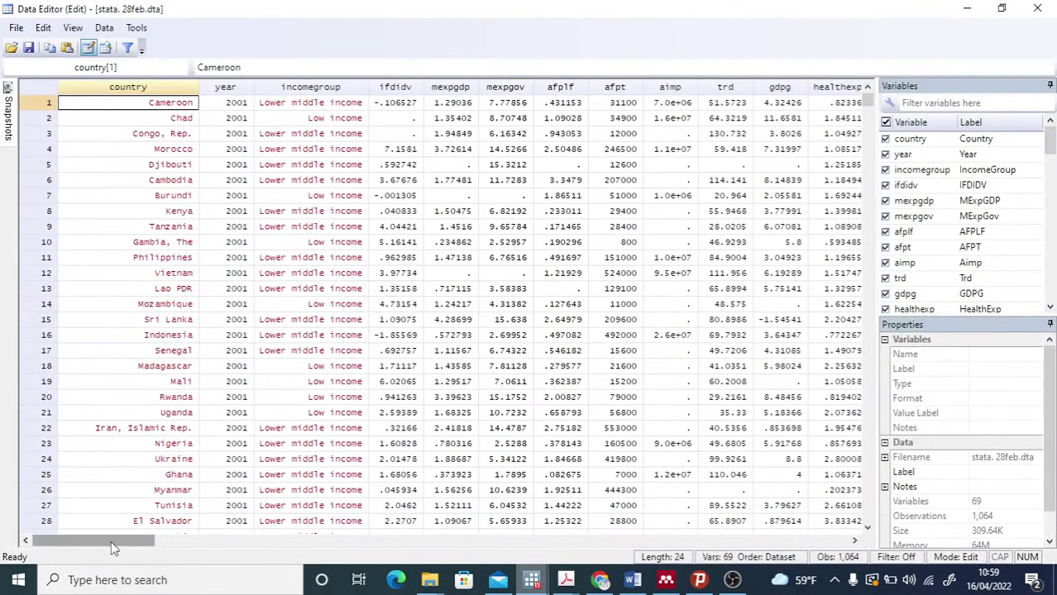
pyautogui.moveTo(111, 541); pyautogui.dragTo(769, 539)
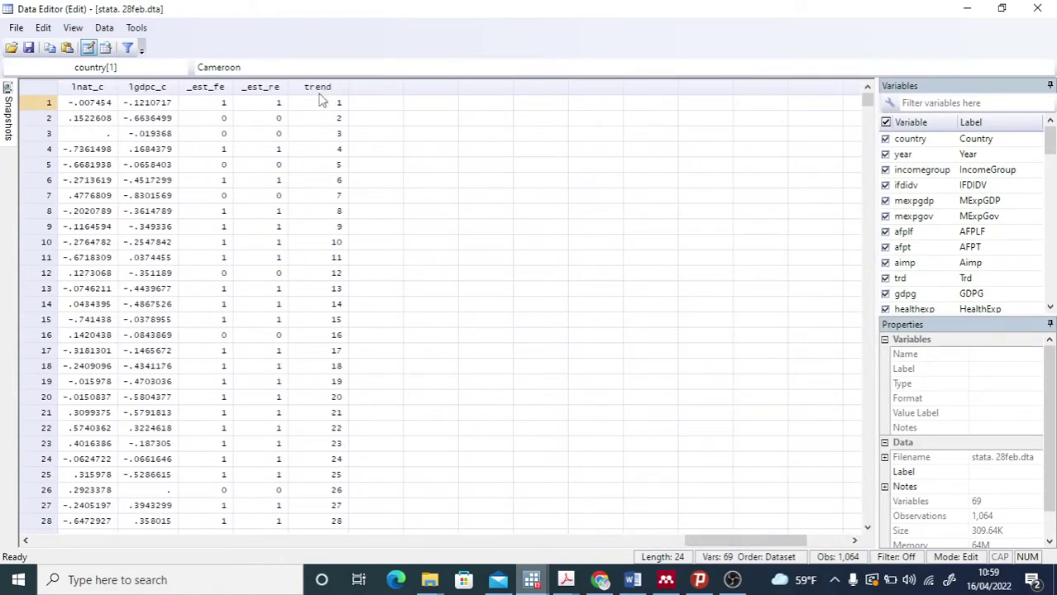
pyautogui.moveTo(866, 101)
pyautogui.mouseDown()
pyautogui.moveTo(871, 511)
pyautogui.moveTo(870, 95)
pyautogui.mouseUp()
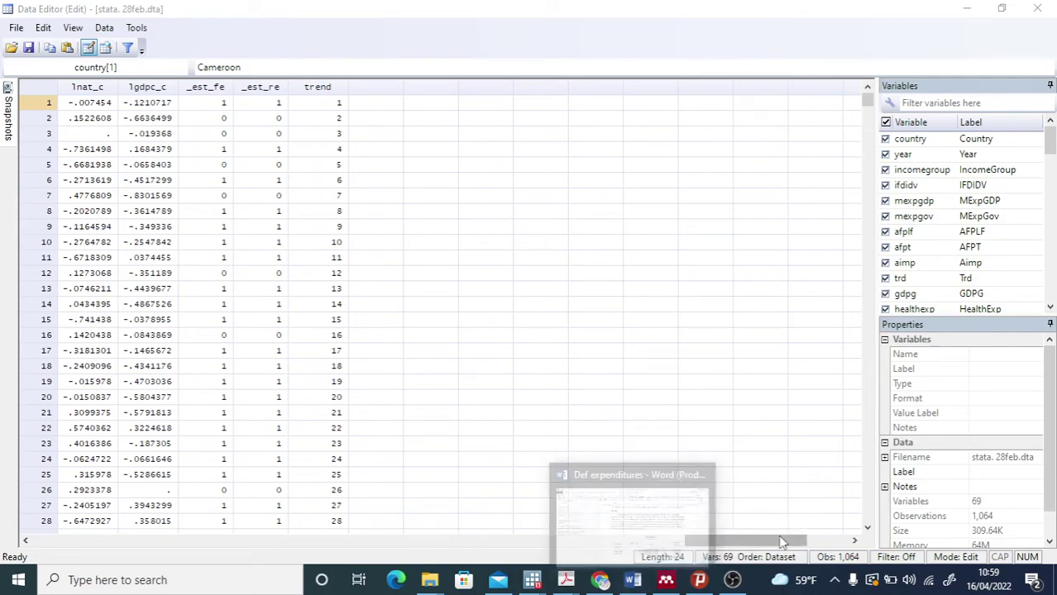
pyautogui.moveTo(781, 541); pyautogui.dragTo(129, 541)
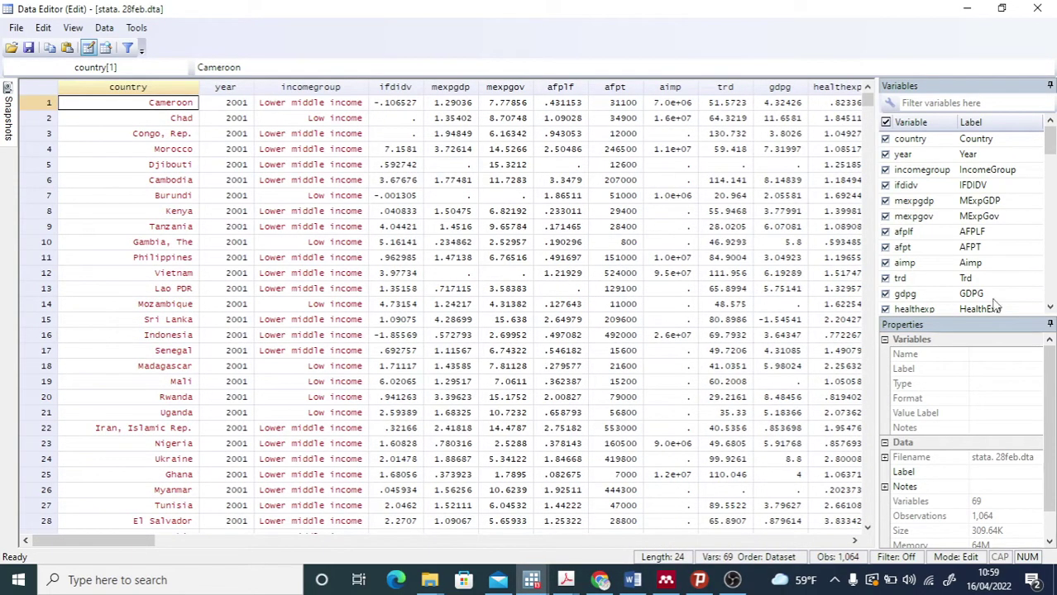
pyautogui.moveTo(867, 101)
pyautogui.mouseDown()
pyautogui.moveTo(860, 529)
pyautogui.moveTo(870, 82)
pyautogui.mouseUp()
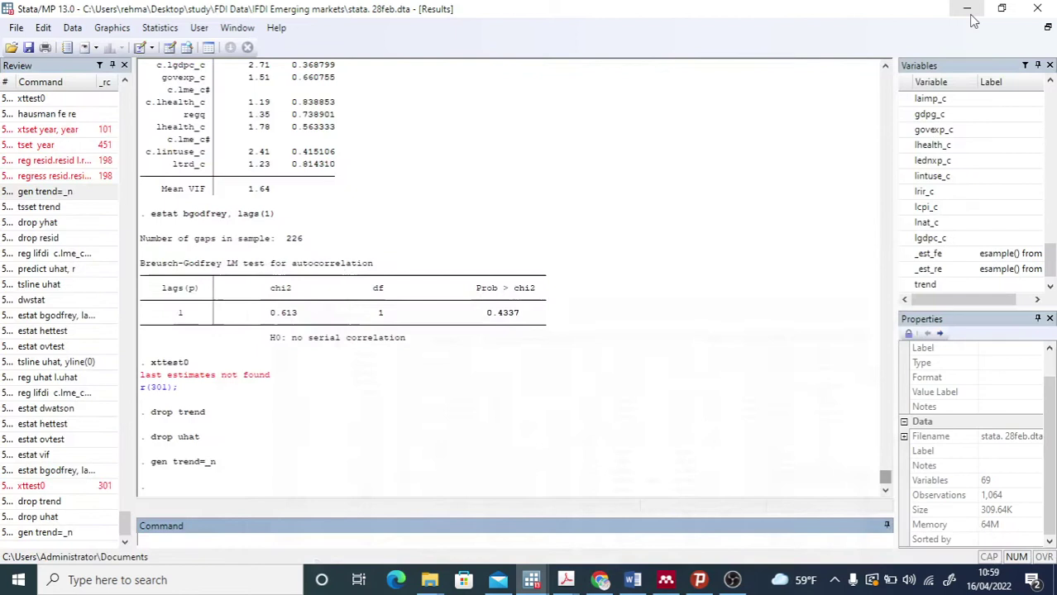
pyautogui.click(967, 10)
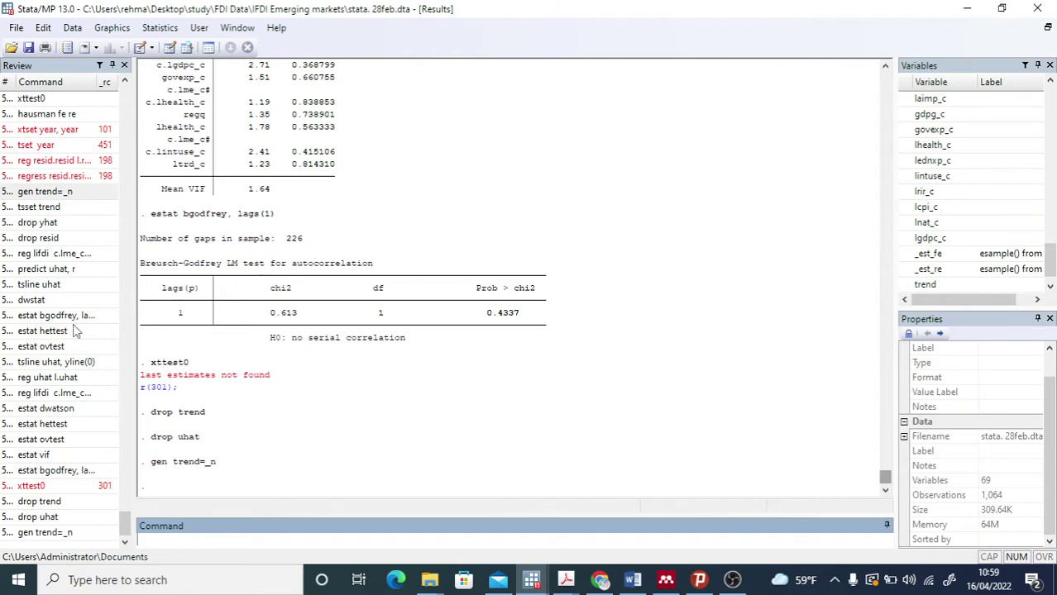
# Rerun tsset trend from history, making trend the time variable from 1 to 1064, delta 1.
pyautogui.click(48, 206)
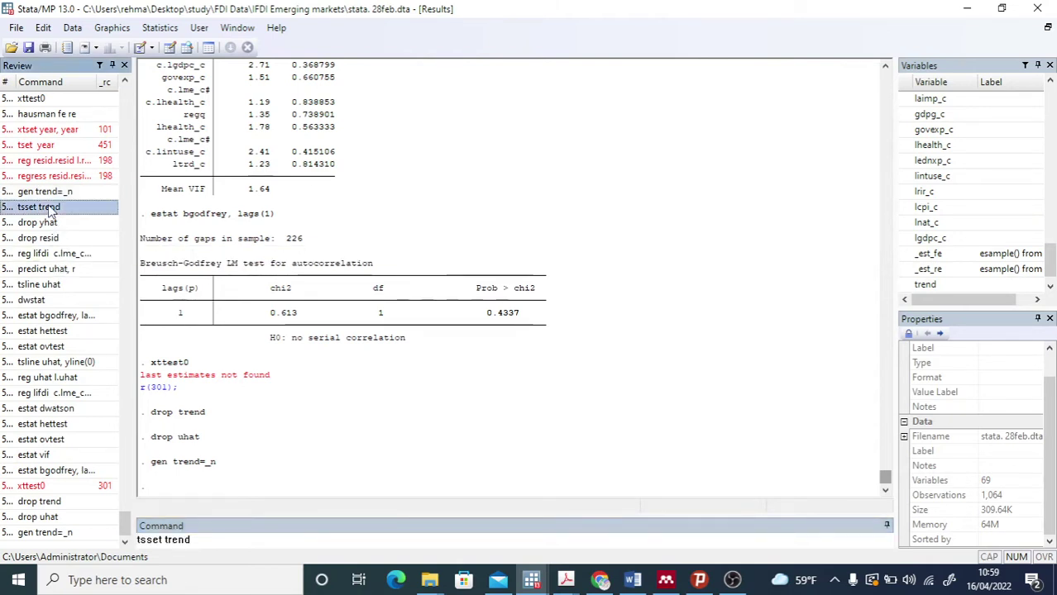
pyautogui.click(209, 542)
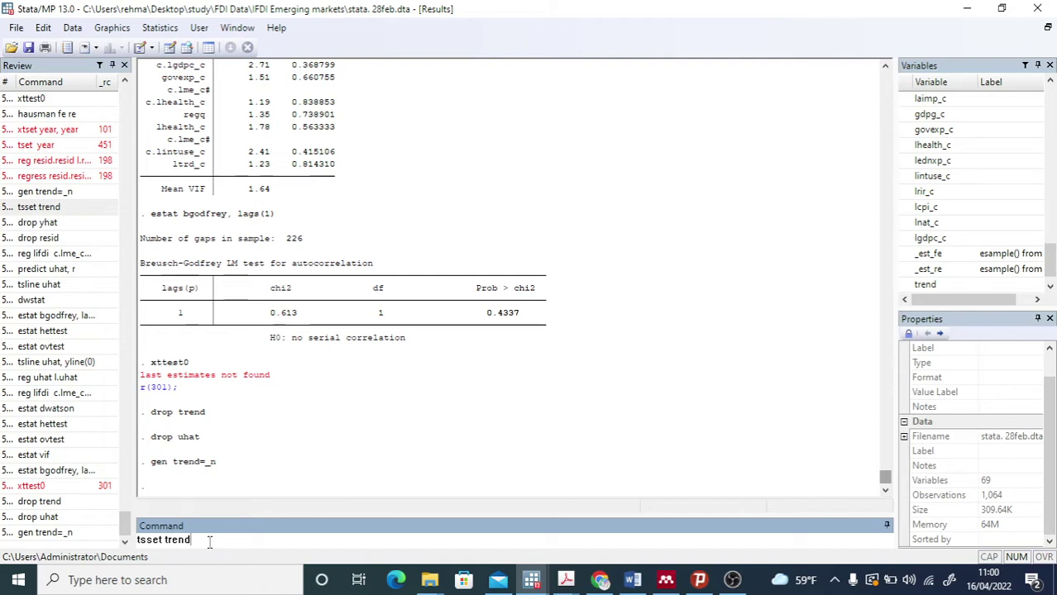
pyautogui.press('Return')
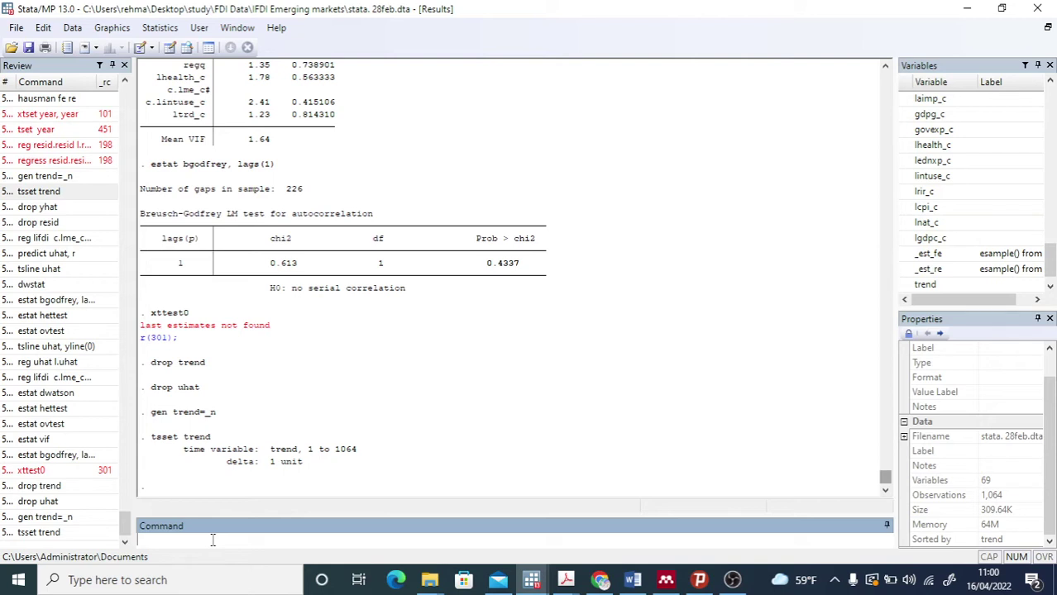
# Recall and run the reg lifdi c.lme_c... interaction regression (490 observations, R-squared 0.2003).
pyautogui.click(46, 379)
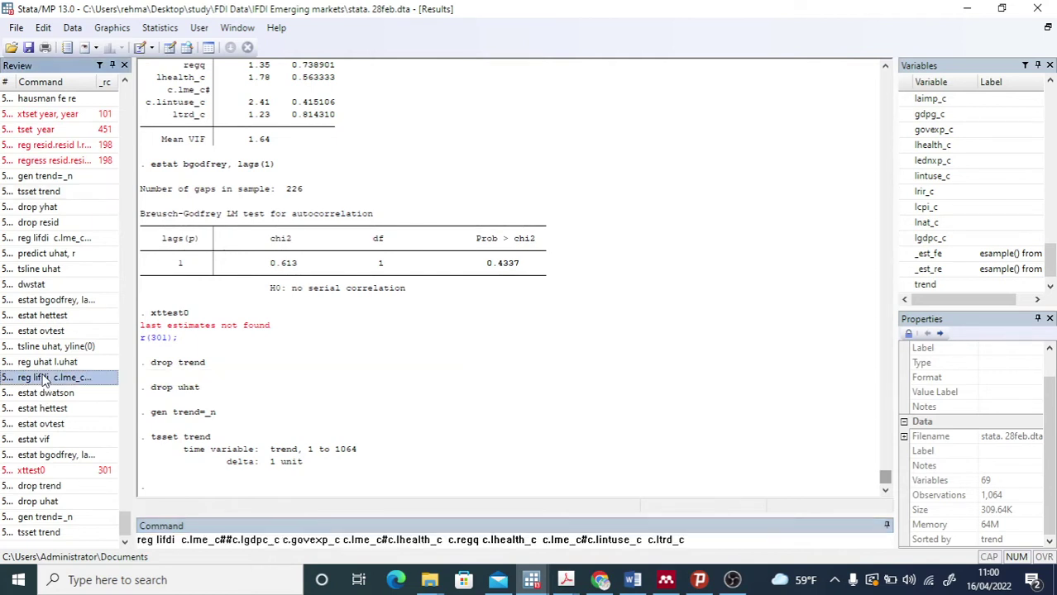
pyautogui.click(177, 541)
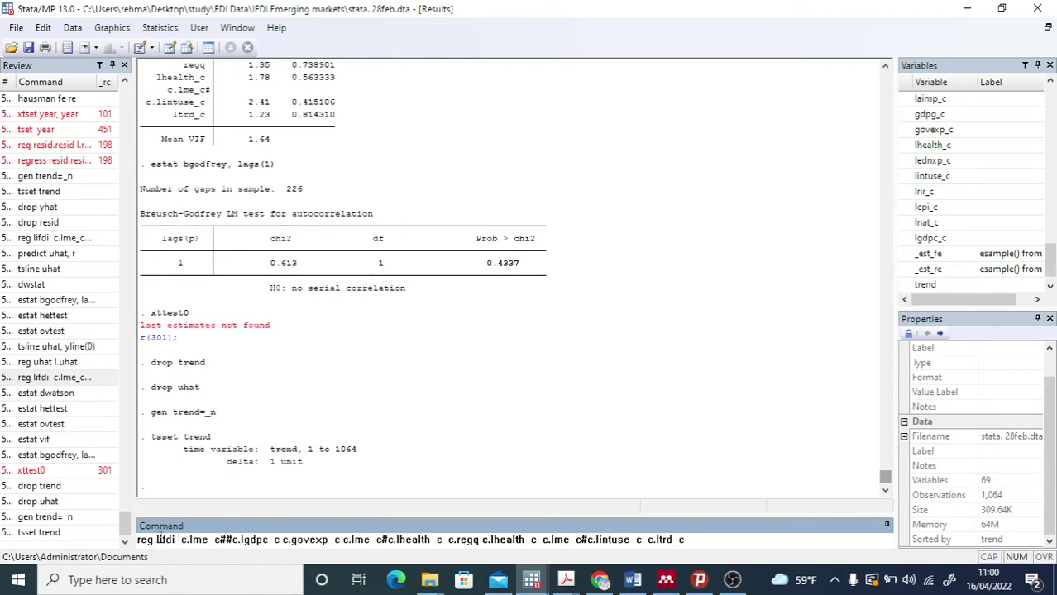
pyautogui.click(184, 543)
pyautogui.press('Return')
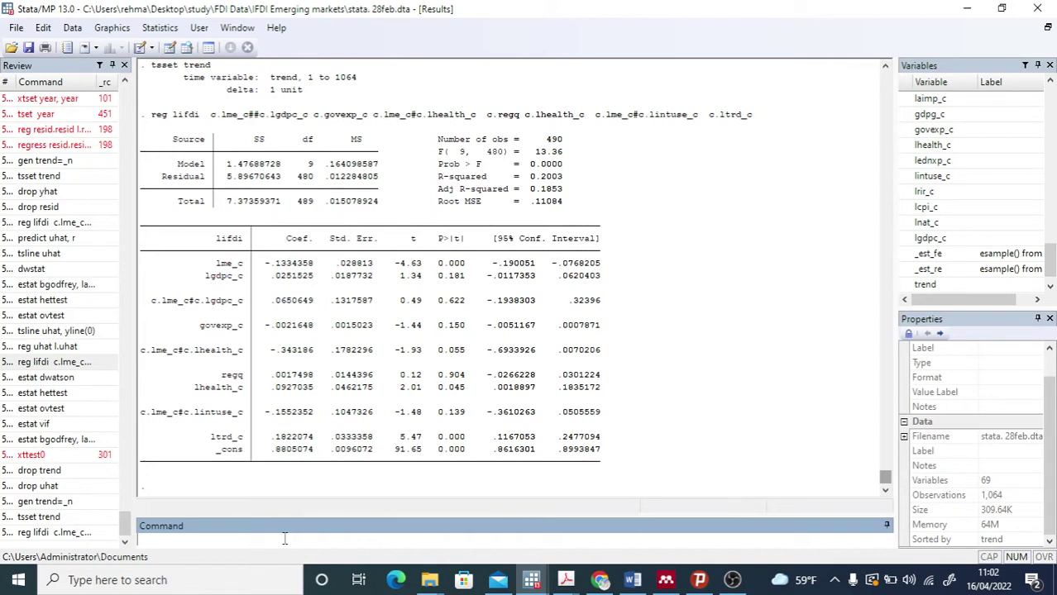
# Open the estat dialog via Statistics > Linear models and related > Regression diagnostics > Specification tests, etc.
pyautogui.click(160, 28)
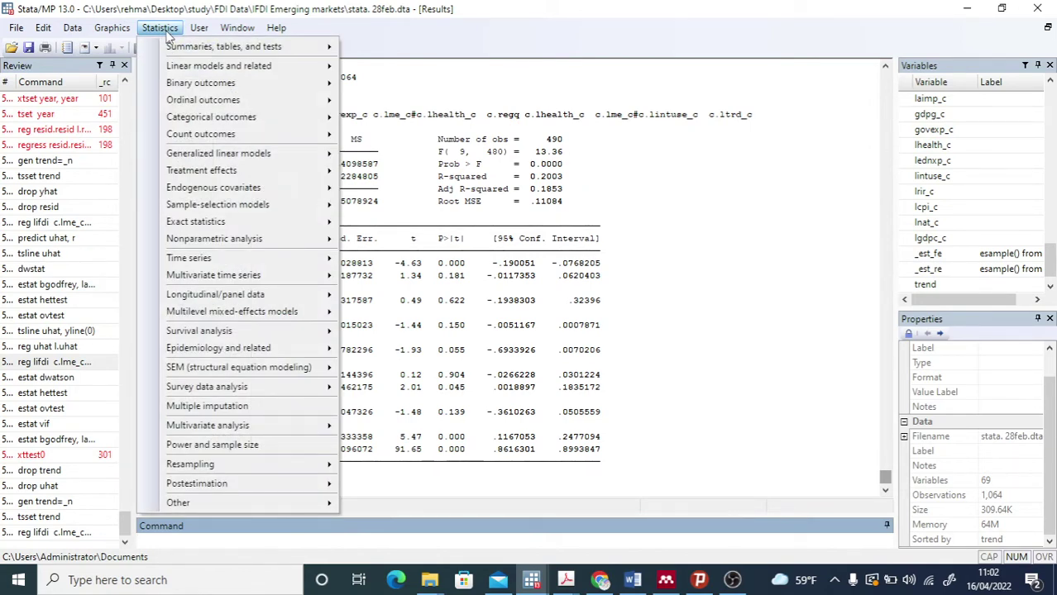
pyautogui.moveTo(234, 70)
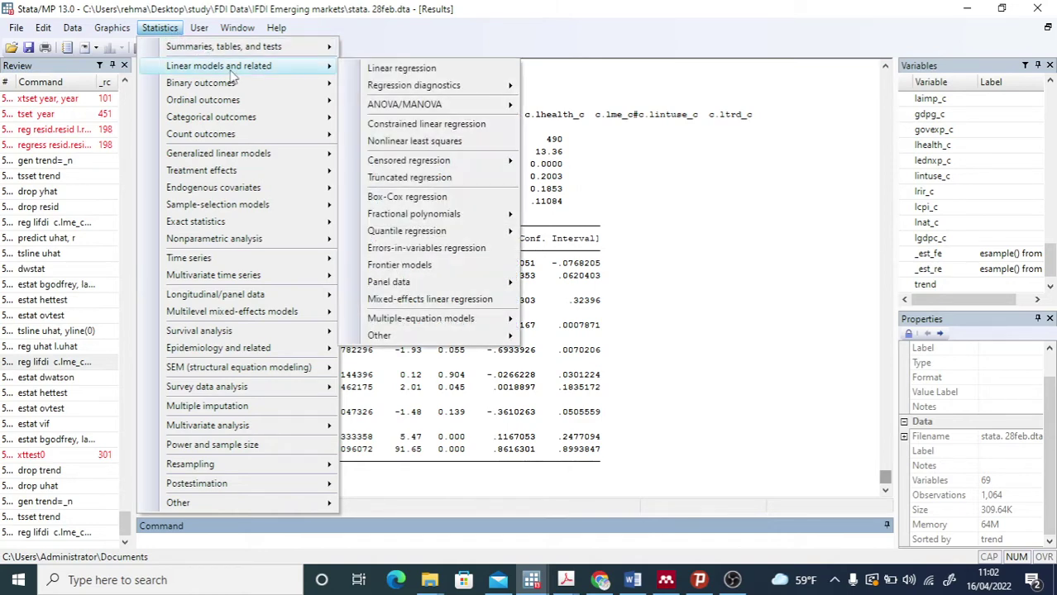
pyautogui.moveTo(395, 92)
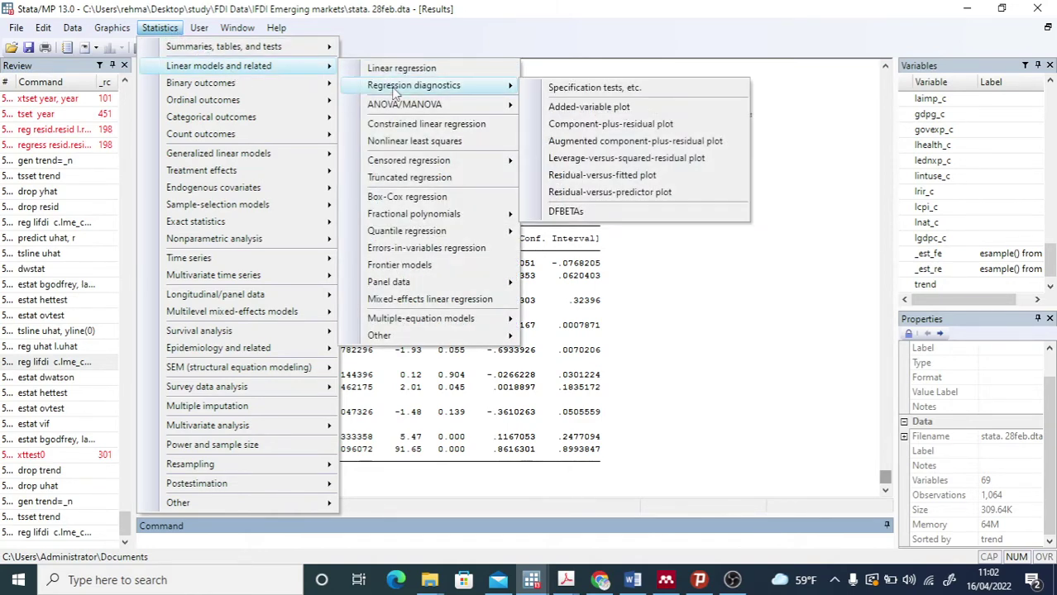
pyautogui.click(592, 87)
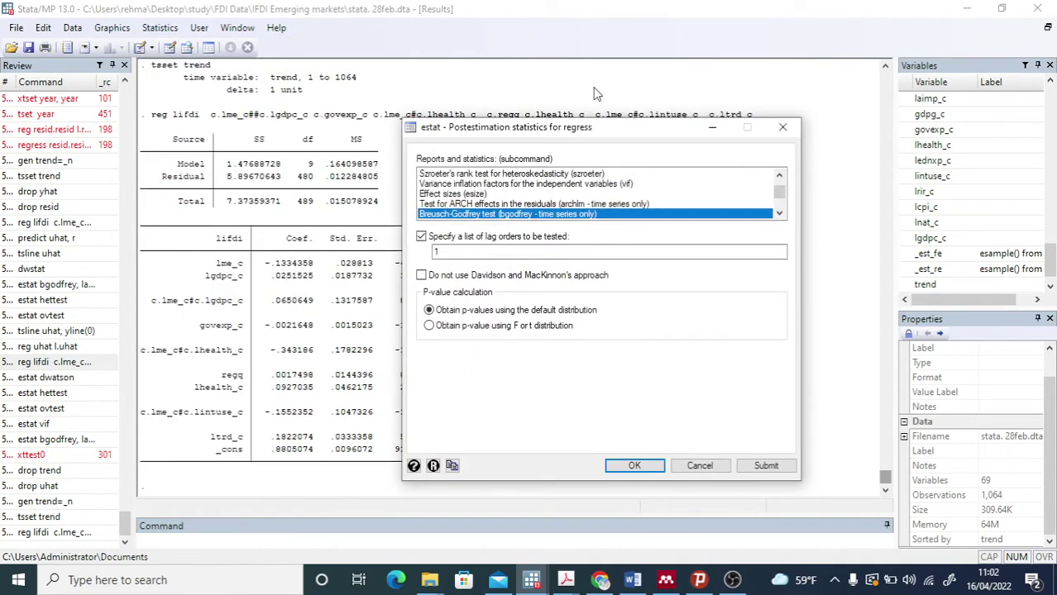
# Run hettest from the estat dialog, giving chi2(1) = 0.13 and Prob > chi2 = 0.7201.
pyautogui.scroll(1, 630, 205)
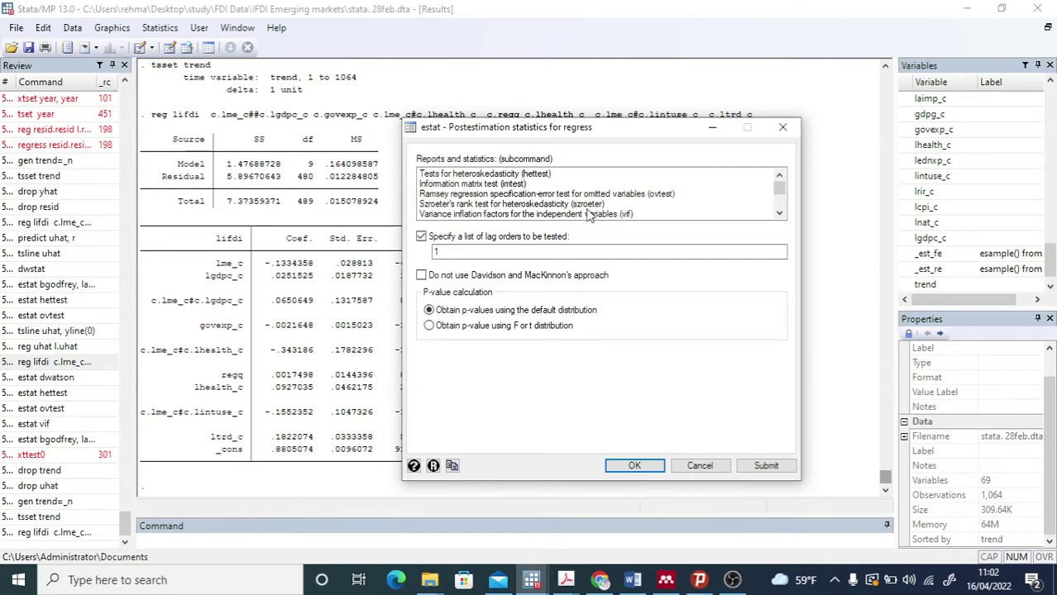
pyautogui.click(510, 175)
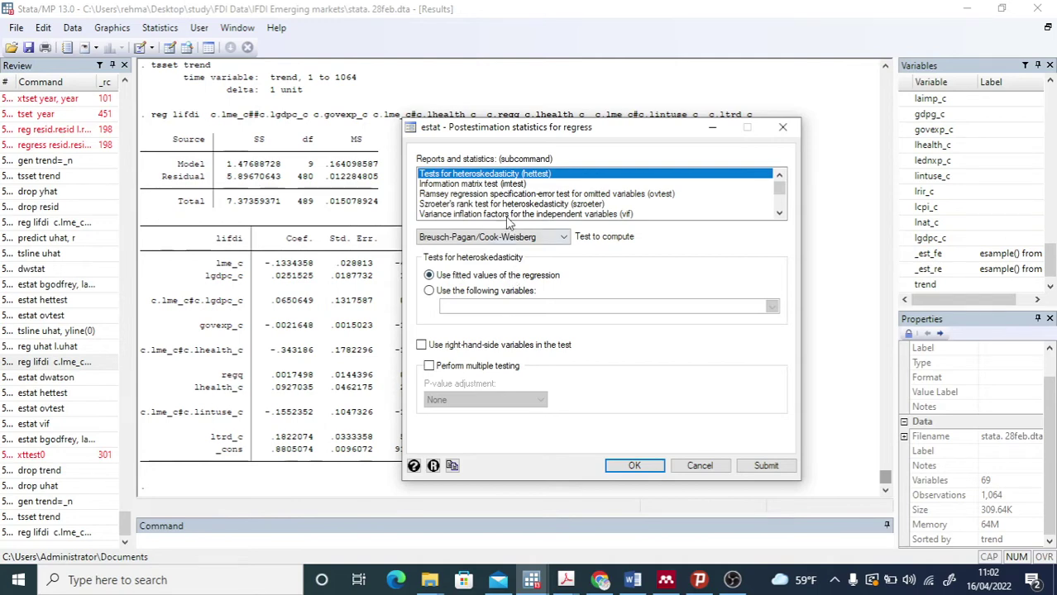
pyautogui.click(631, 465)
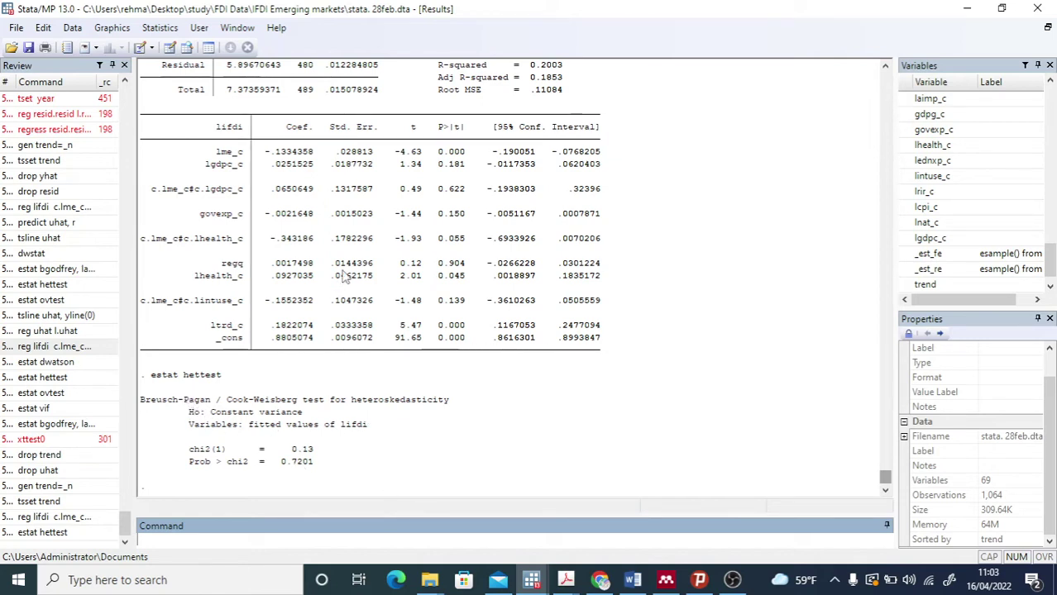
# After reviewing the hettest output, open the Statistics menu.
pyautogui.click(160, 29)
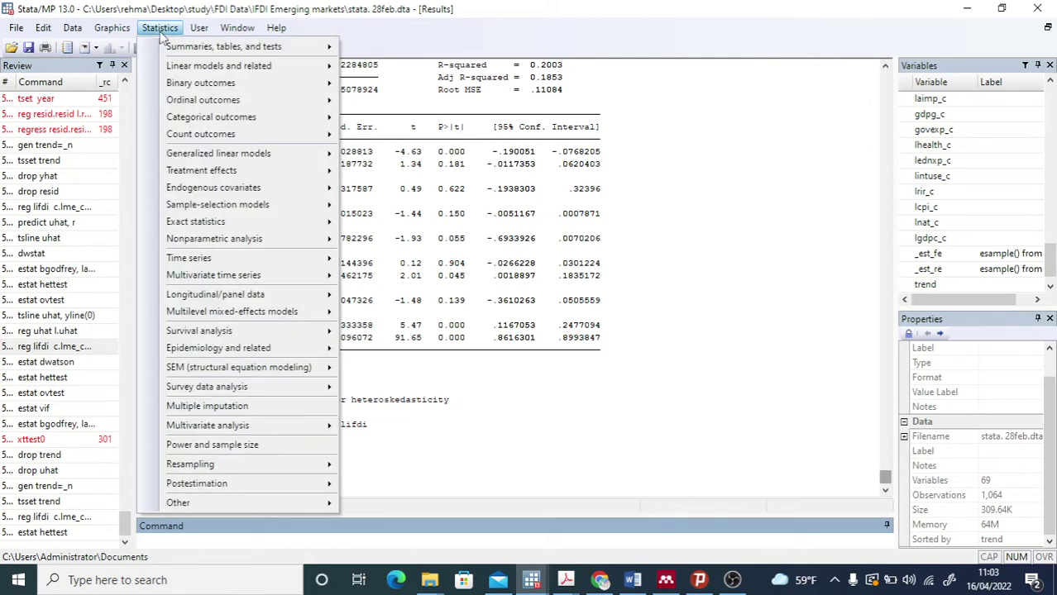
# Run ovtest from the Specification tests dialog, giving F(3, 477) = 1.64, Prob > F = 0.1784.
pyautogui.moveTo(267, 69)
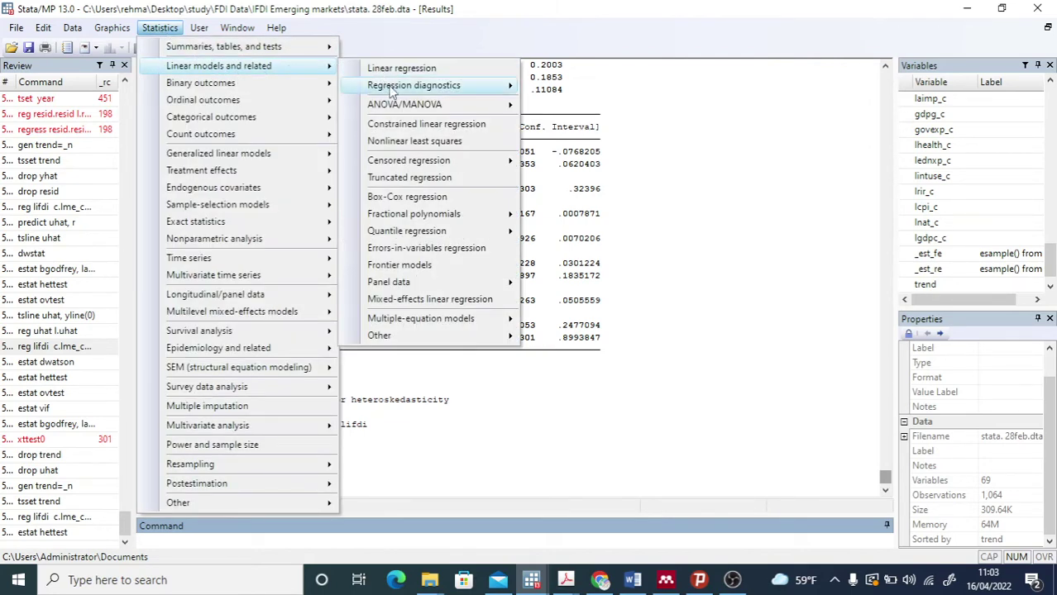
pyautogui.moveTo(399, 86)
pyautogui.click(579, 93)
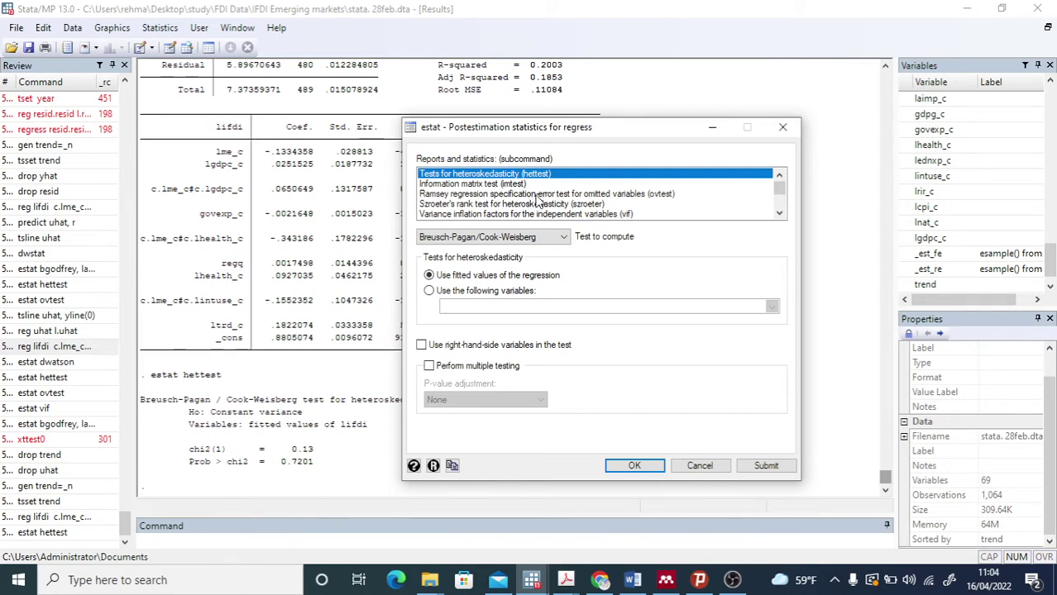
pyautogui.click(536, 194)
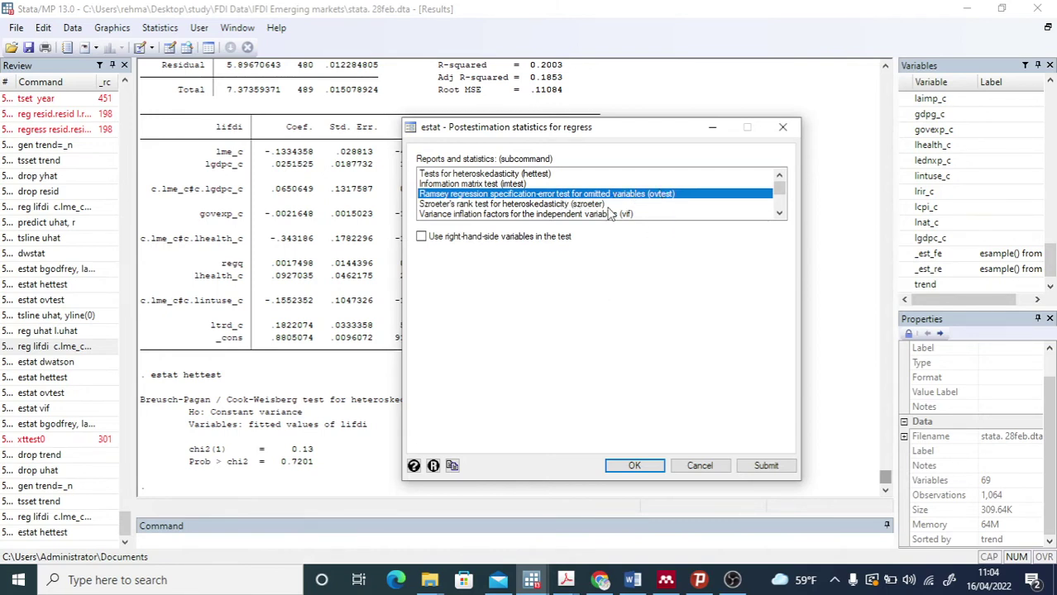
pyautogui.click(633, 466)
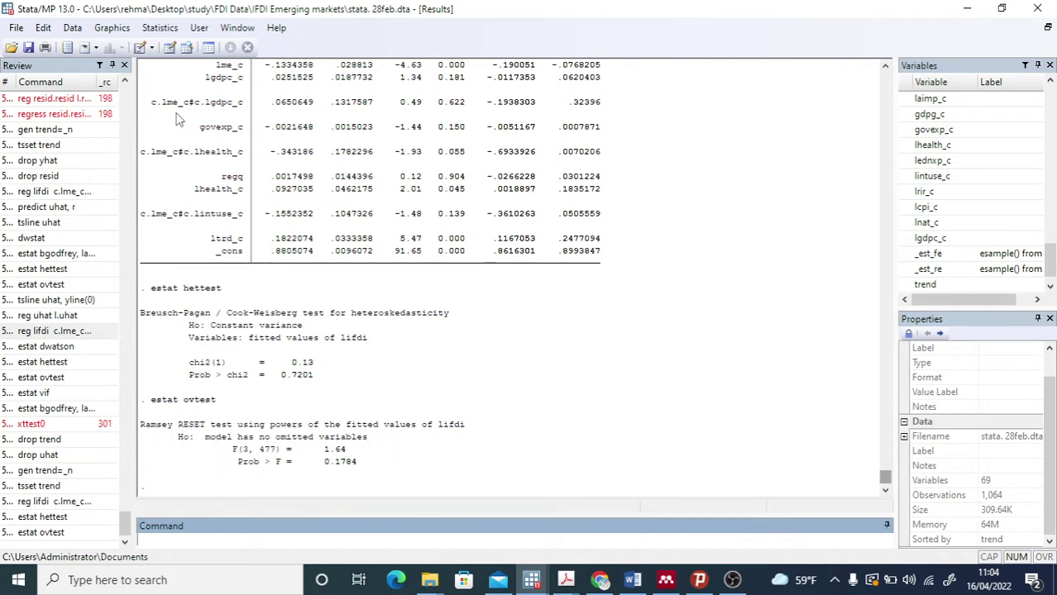
# After reviewing the Ramsey RESET output, open the Statistics menu.
pyautogui.click(165, 30)
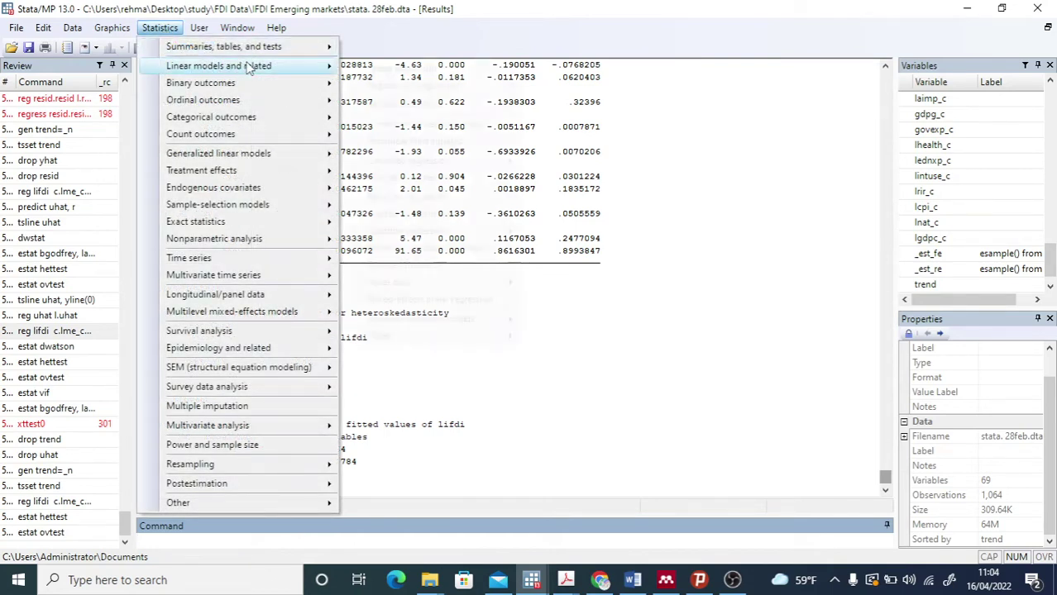
# Run estat vif from the Specification tests dialog, giving VIFs 1.19 to 2.71, mean 1.64.
pyautogui.moveTo(248, 68)
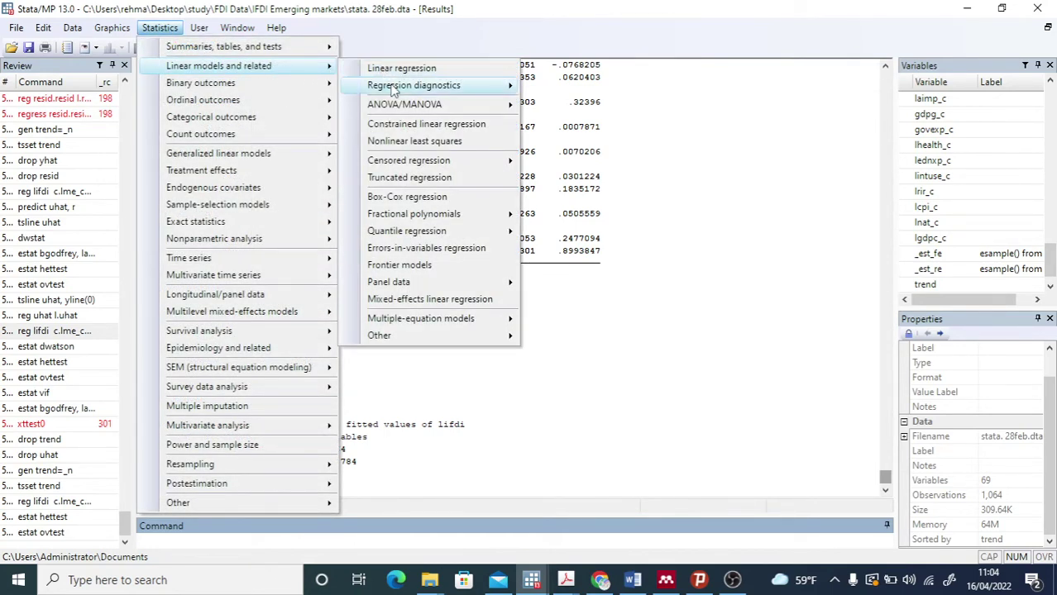
pyautogui.moveTo(397, 87)
pyautogui.click(595, 89)
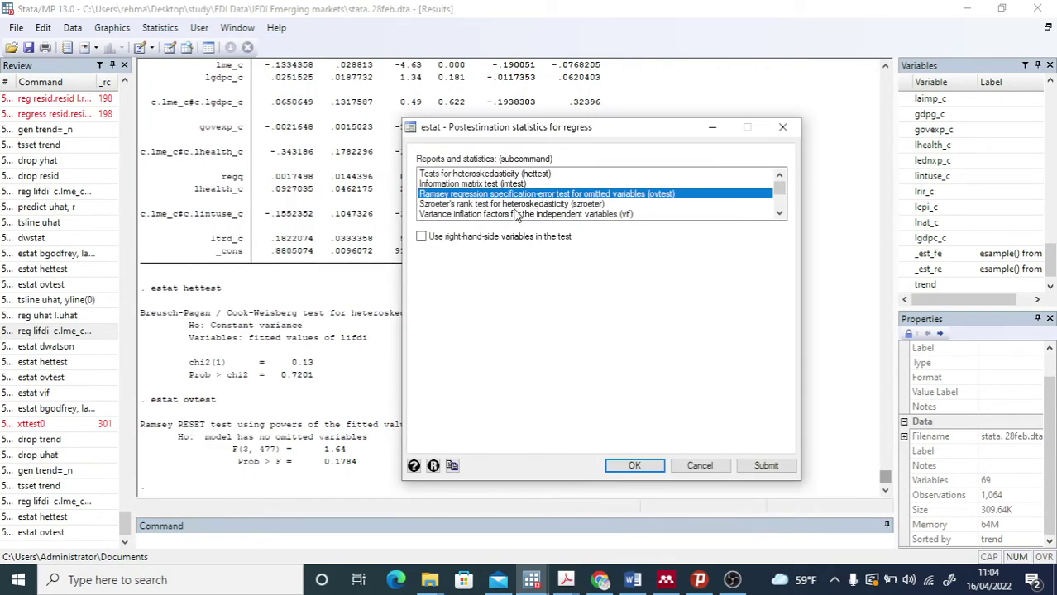
pyautogui.click(522, 204)
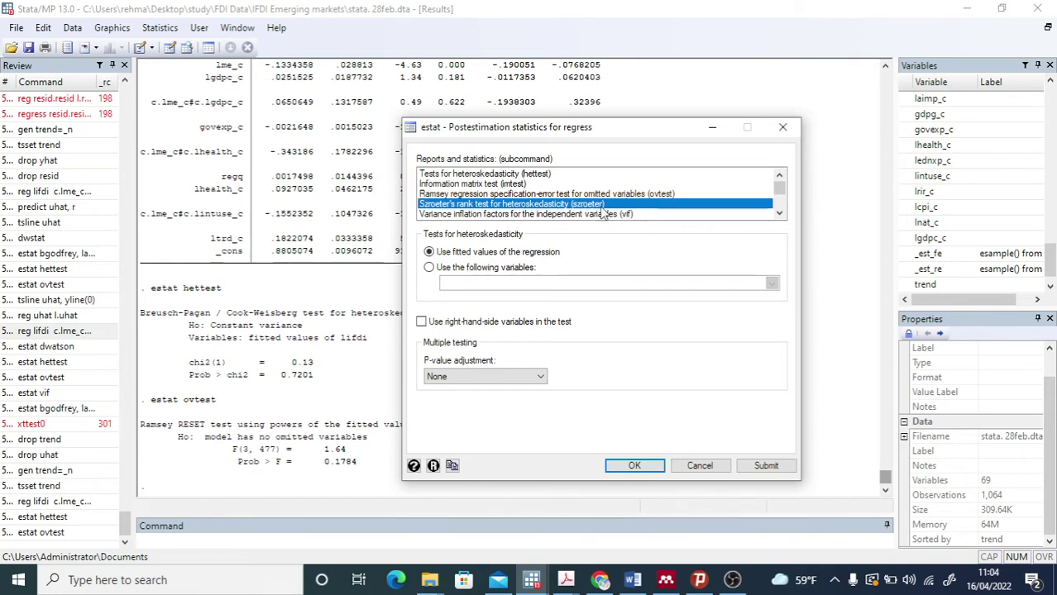
pyautogui.scroll(-3, 602, 214)
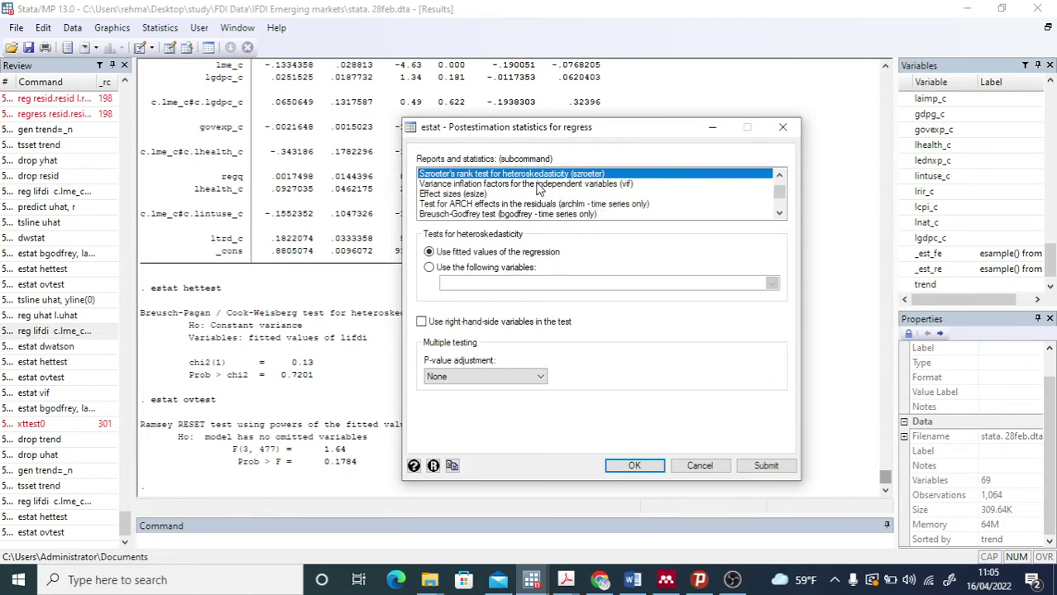
pyautogui.click(539, 186)
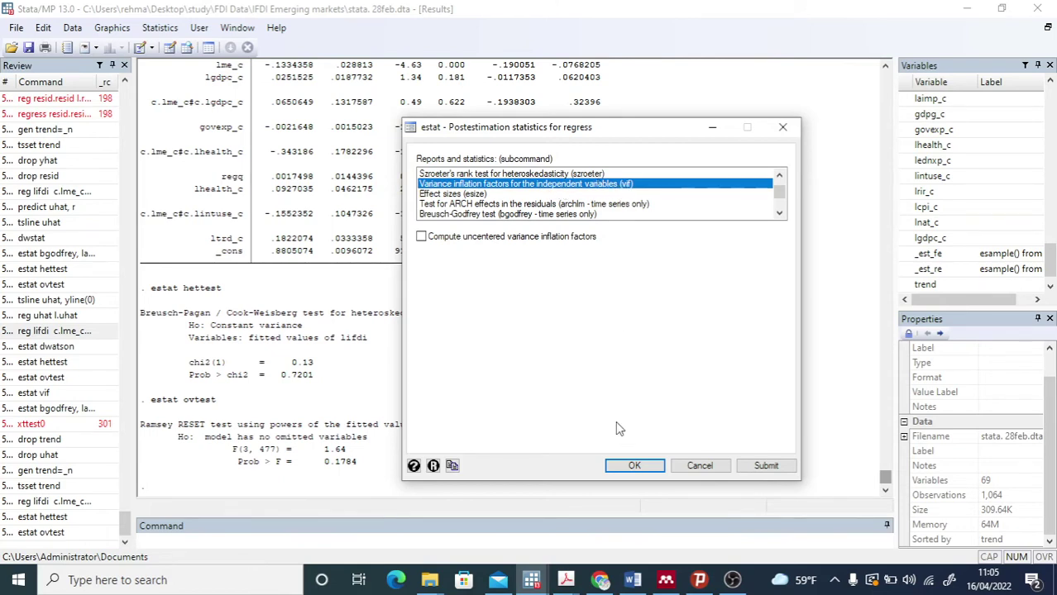
pyautogui.click(634, 467)
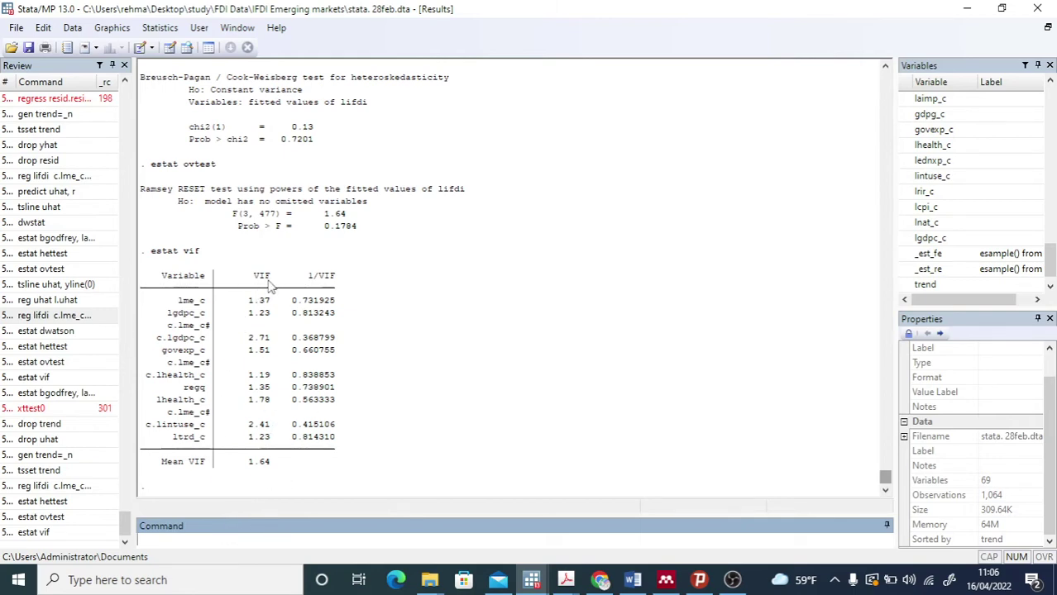
# Review the VIF table (mean VIF 1.64, max 2.71), then open the Statistics menu.
pyautogui.click(160, 28)
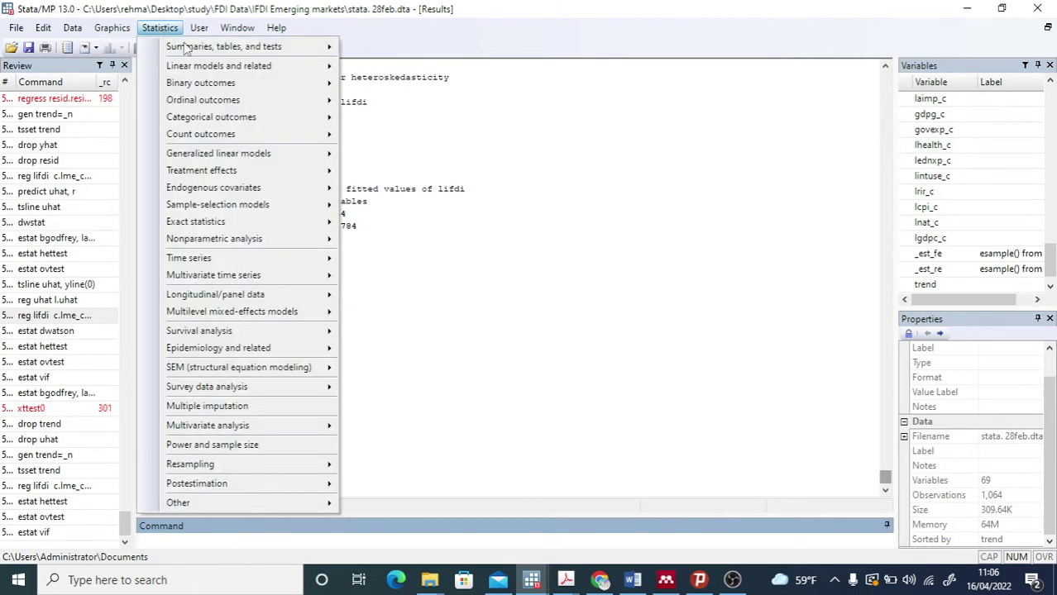
# Run the Breusch-Godfrey test with lag order 1, giving chi2 0.613 and Prob 0.4337.
pyautogui.moveTo(217, 66)
pyautogui.moveTo(411, 88)
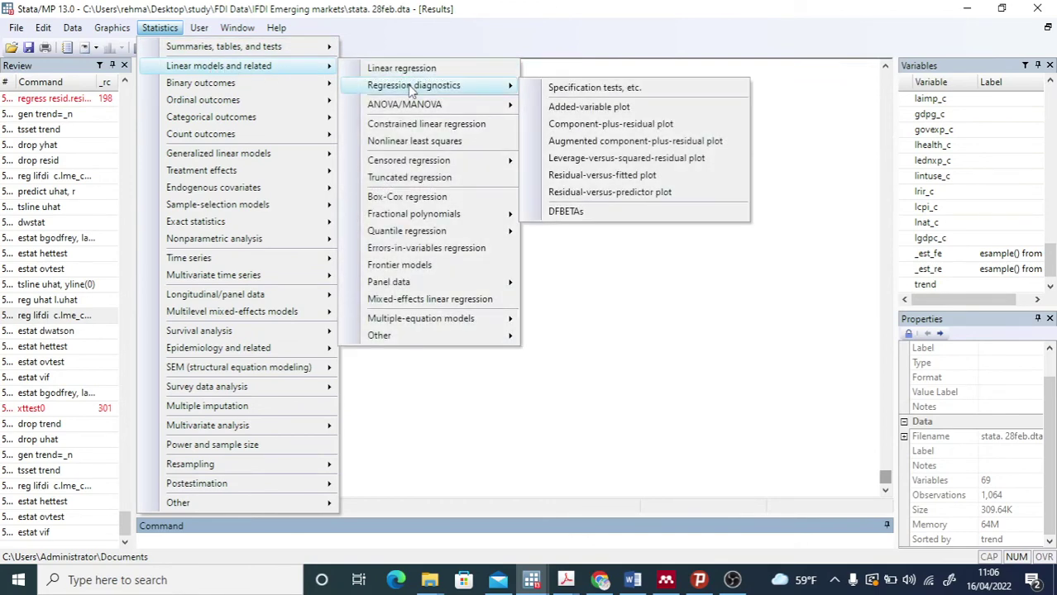
pyautogui.click(577, 88)
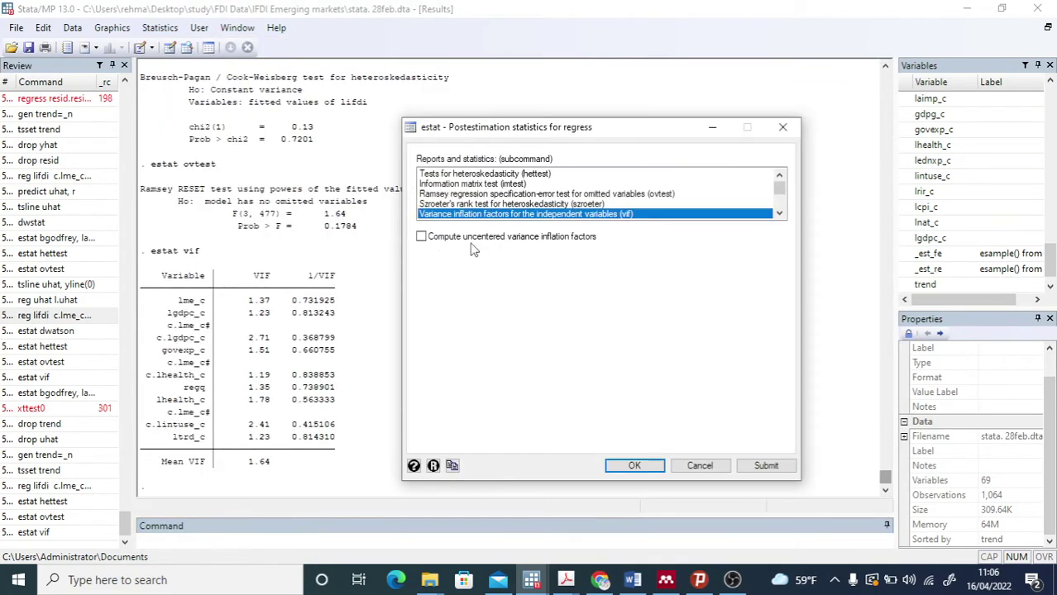
pyautogui.scroll(-3, 487, 206)
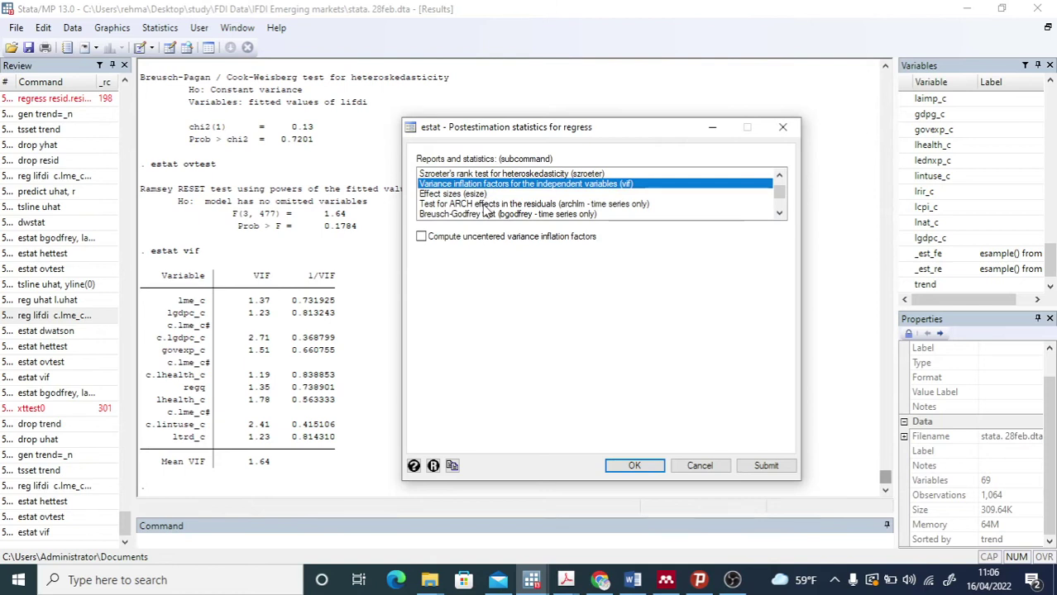
pyautogui.scroll(-3, 488, 212)
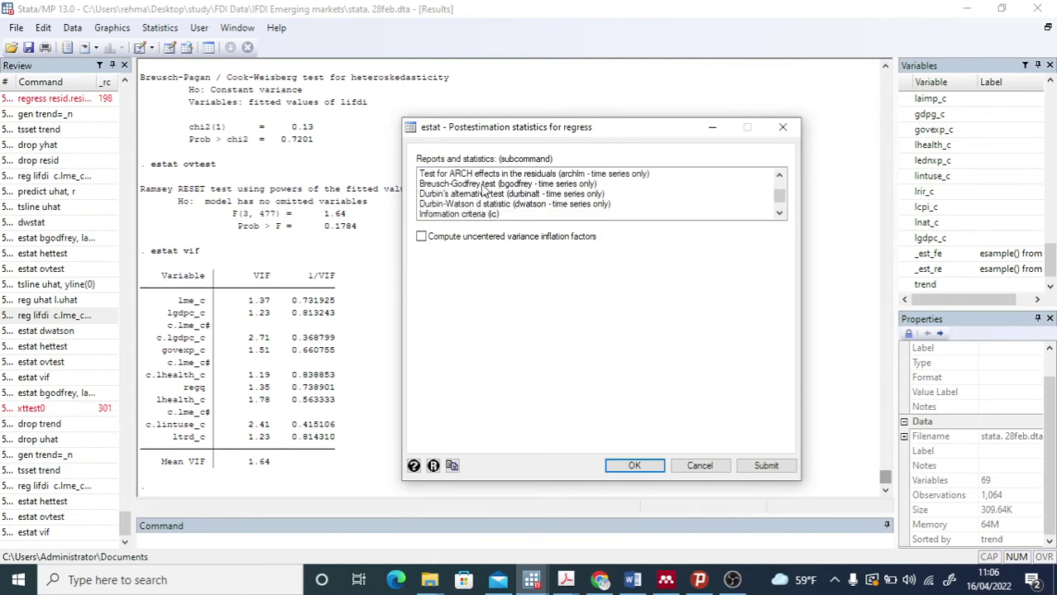
pyautogui.click(487, 184)
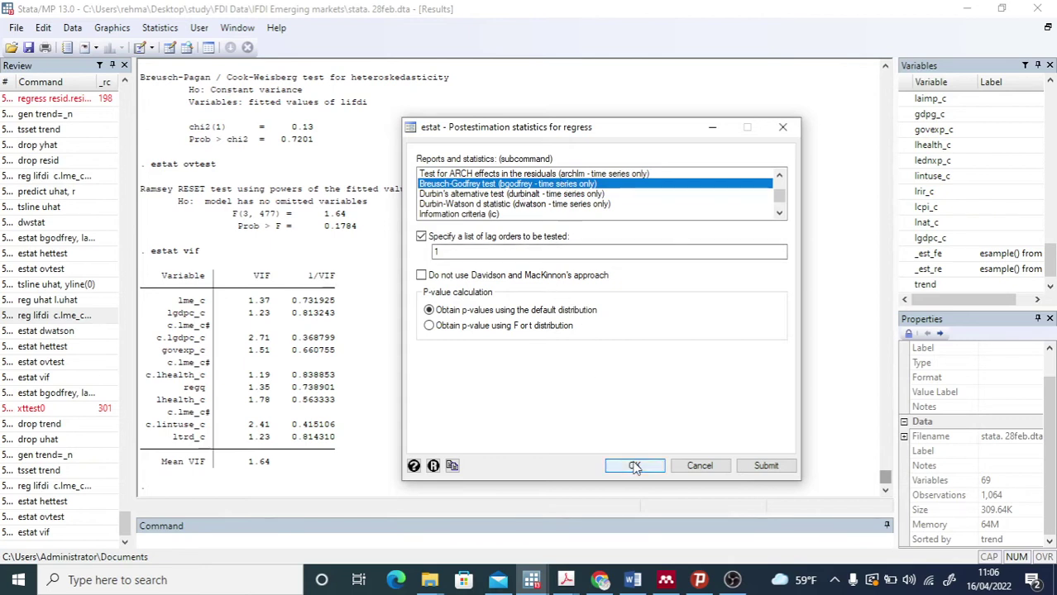
pyautogui.click(420, 236)
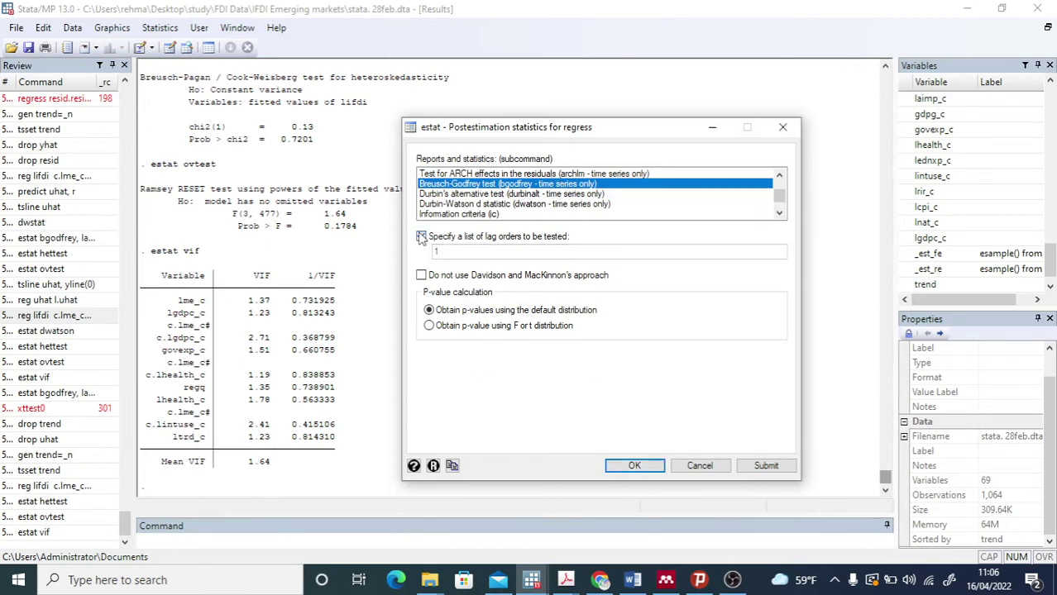
pyautogui.click(421, 236)
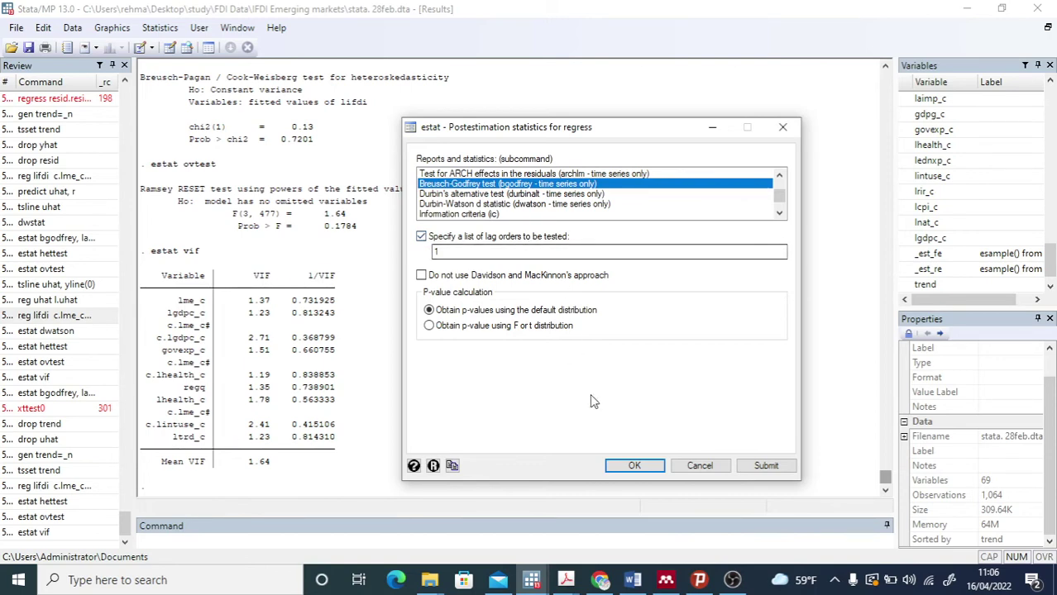
pyautogui.click(632, 467)
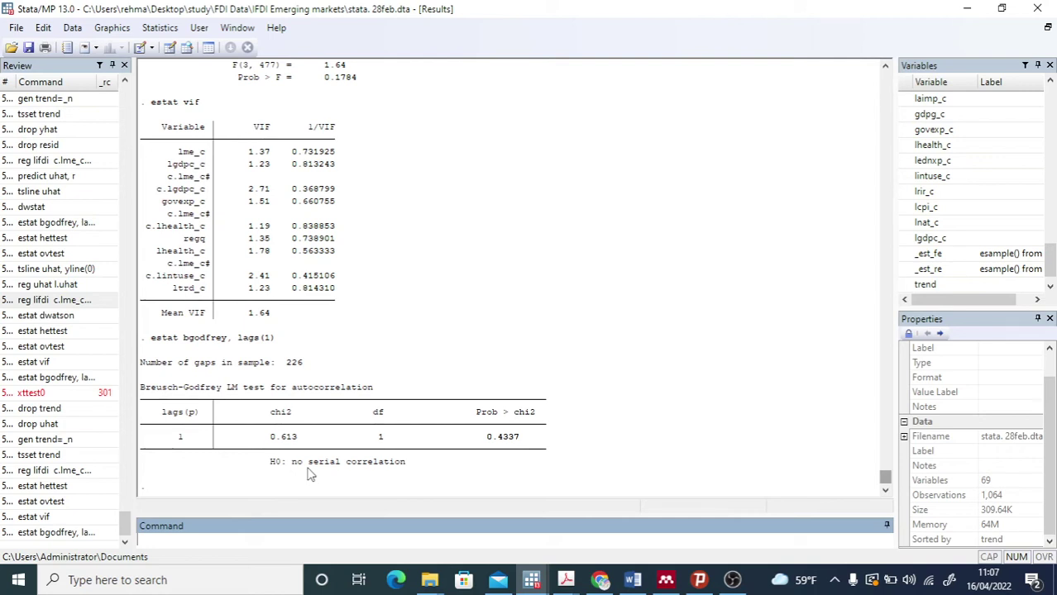
# Run the Durbin-Watson test from the postestimation dialog, yielding d(10, 490) = .9724422.
pyautogui.click(159, 29)
pyautogui.moveTo(256, 68)
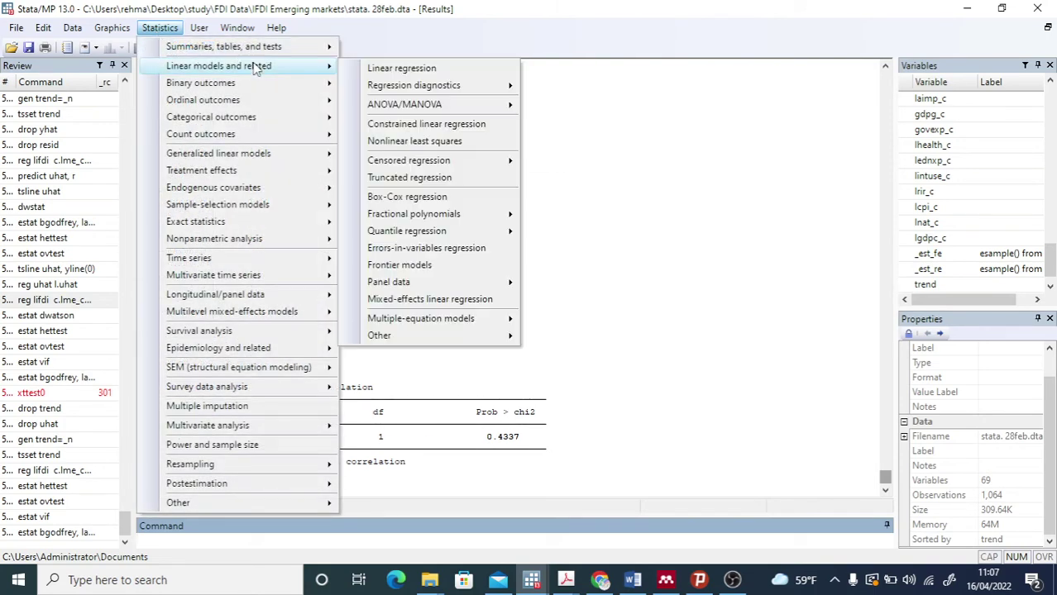
pyautogui.moveTo(456, 87)
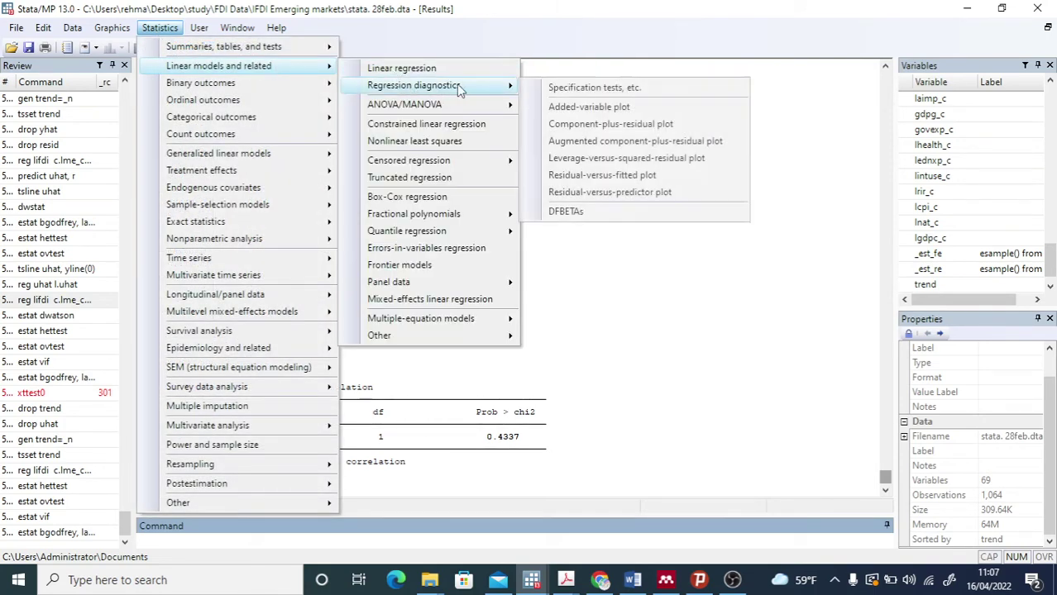
pyautogui.click(556, 90)
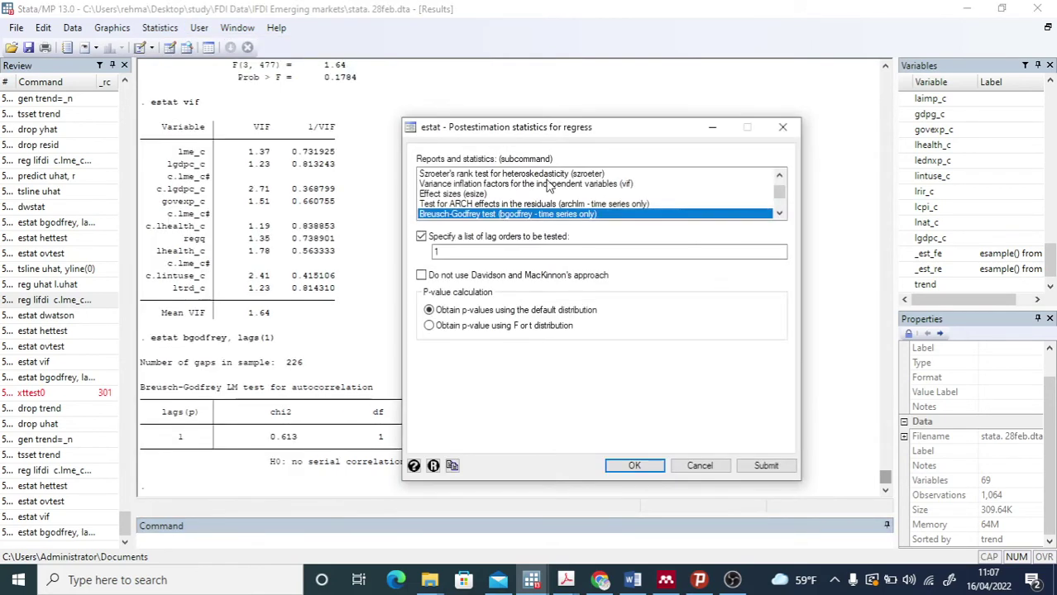
pyautogui.scroll(-1, 546, 196)
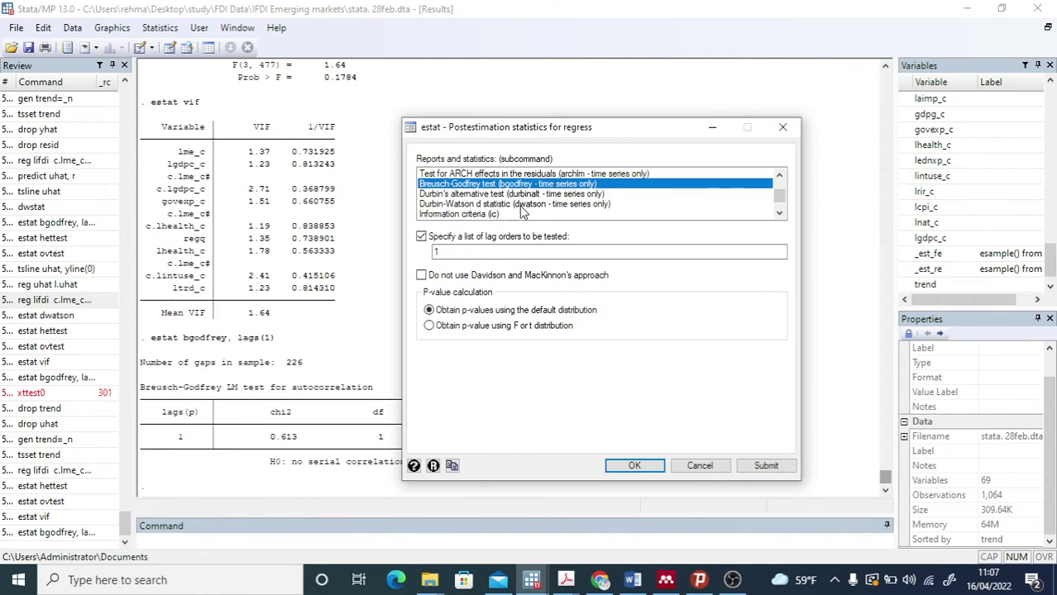
pyautogui.click(521, 205)
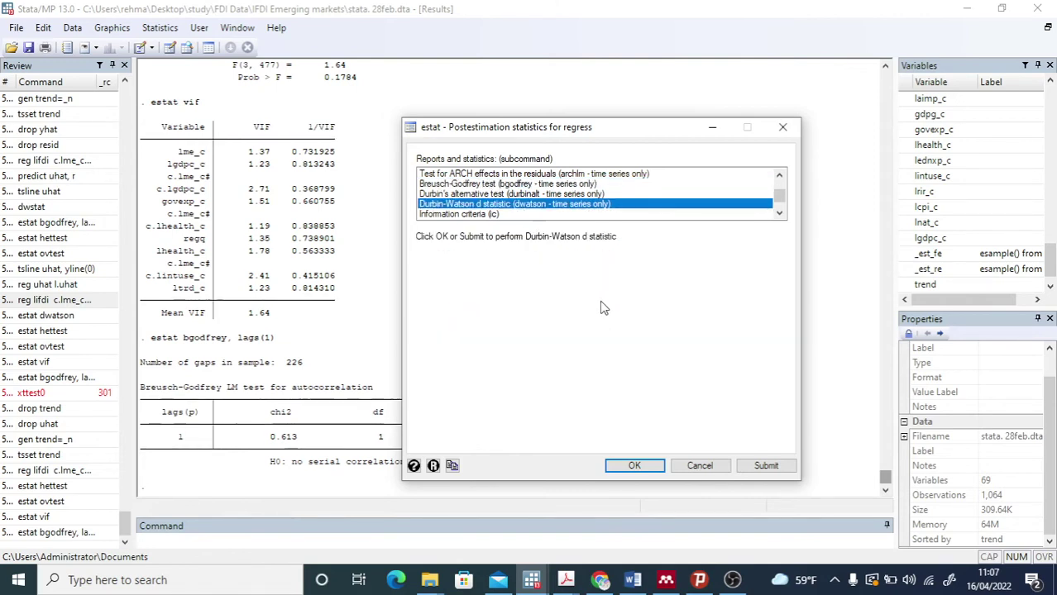
pyautogui.click(633, 465)
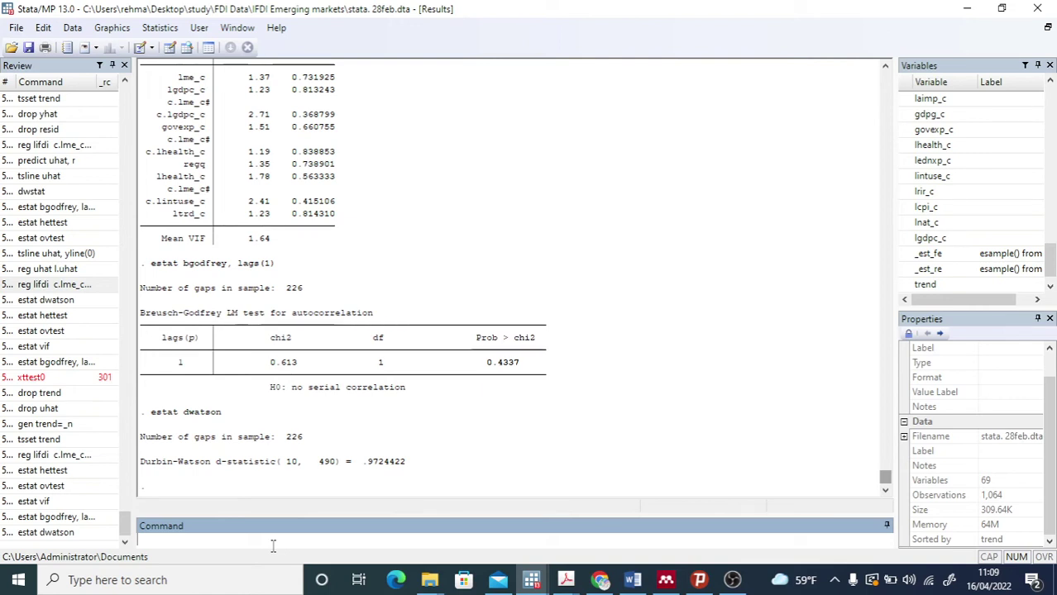
# Create the uhat variable of fitted values with predict uhat.
pyautogui.write('predict uhat')
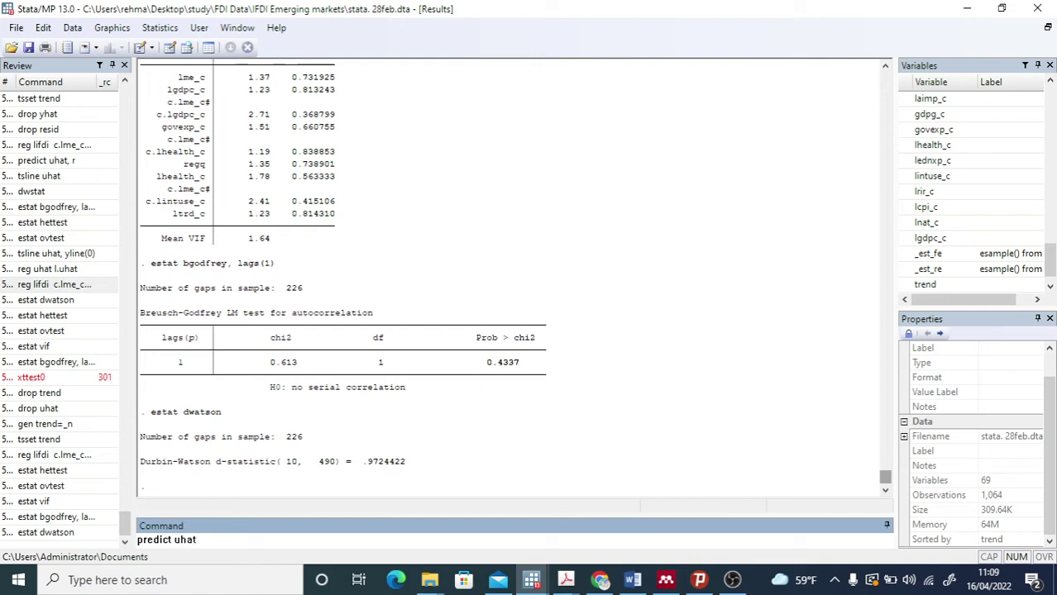
pyautogui.press('Return')
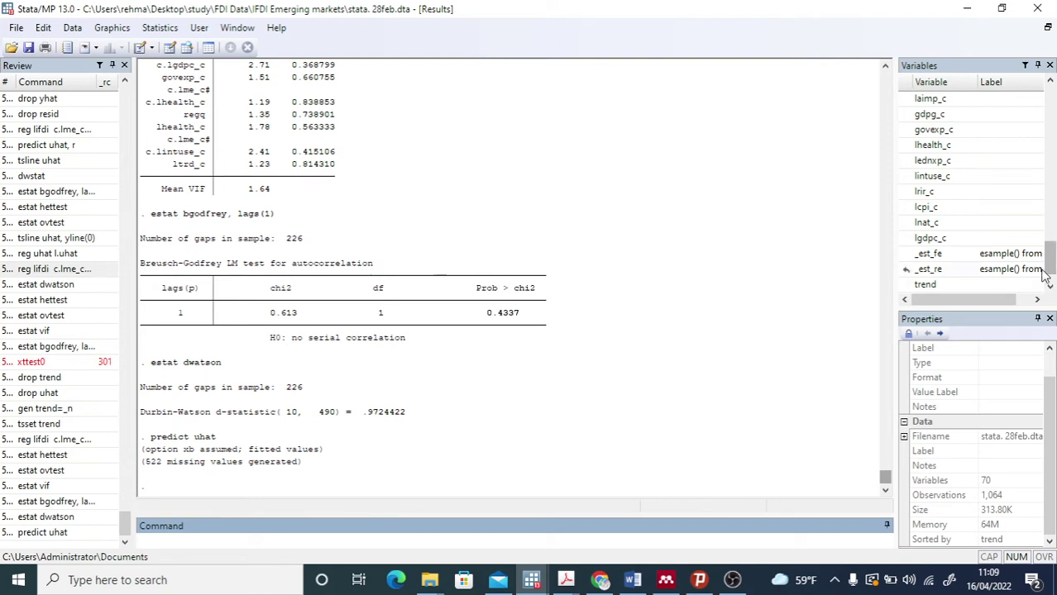
pyautogui.moveTo(1053, 261); pyautogui.dragTo(1053, 271)
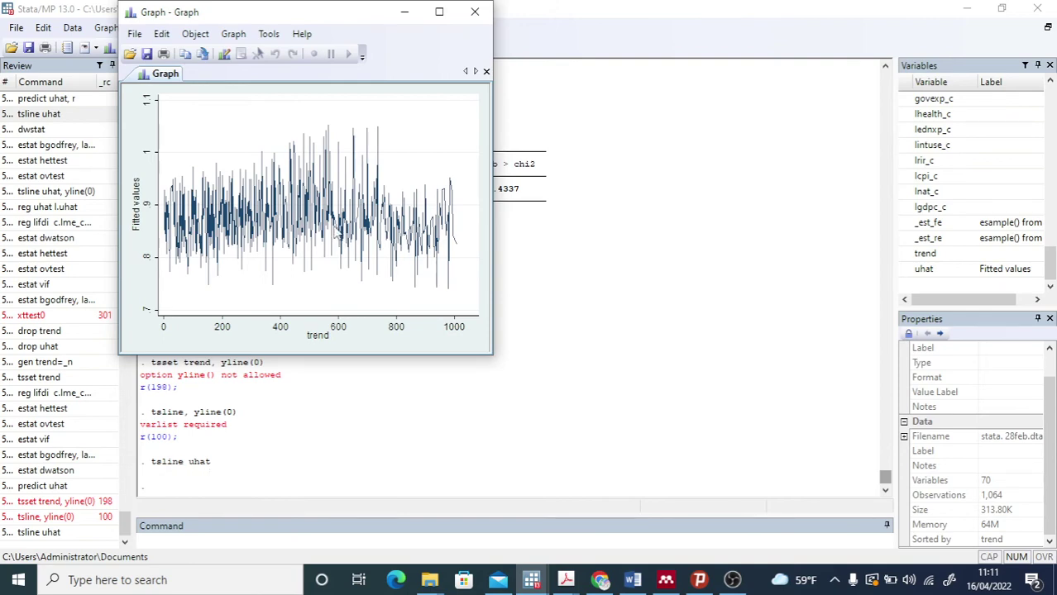
# View the uhat line graph full size, then minimize it to return to Results.
pyautogui.click(438, 11)
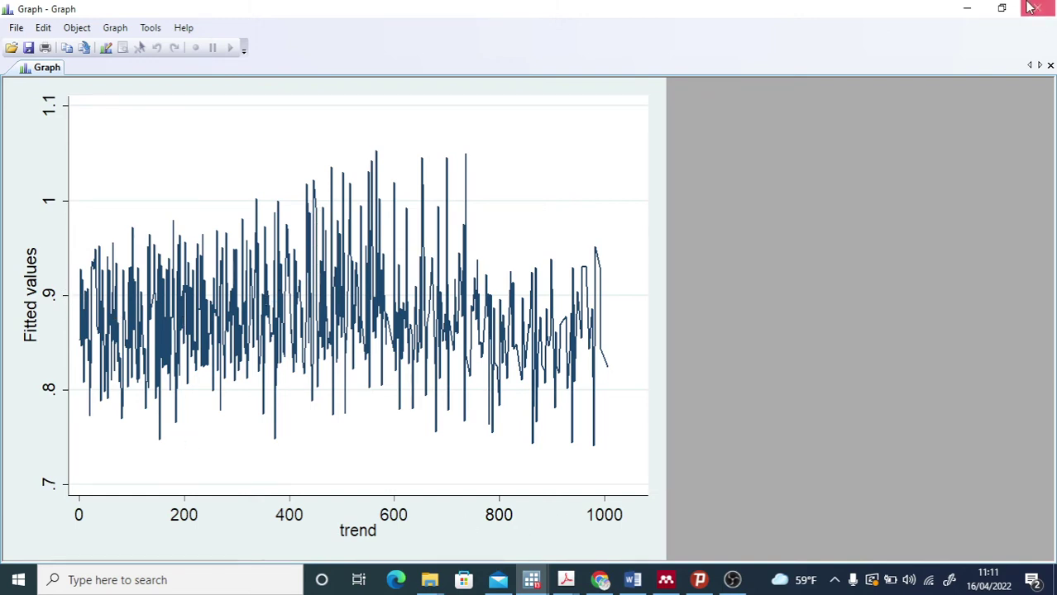
pyautogui.click(967, 8)
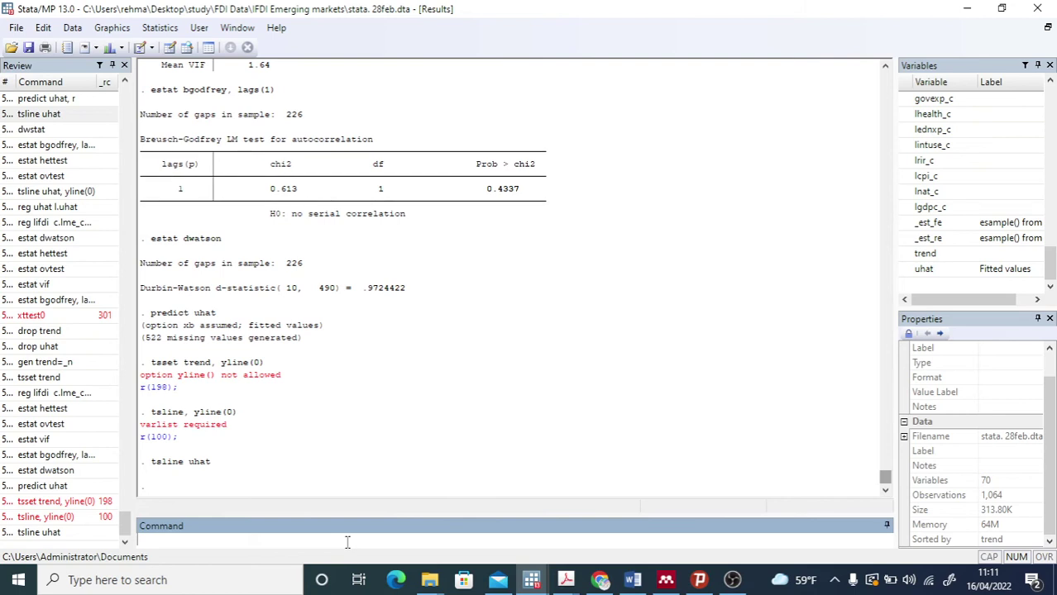
# Regress uhat on its first lag, giving an L1 coefficient of -.0286658 (p 0.605).
pyautogui.write('reg uhat l.uhat')
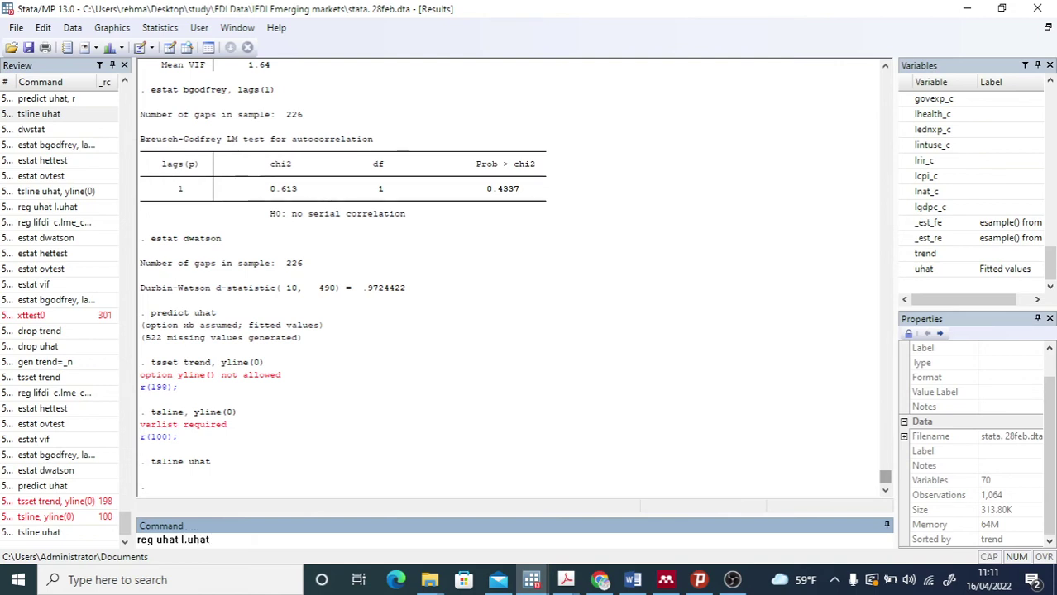
pyautogui.press('Return')
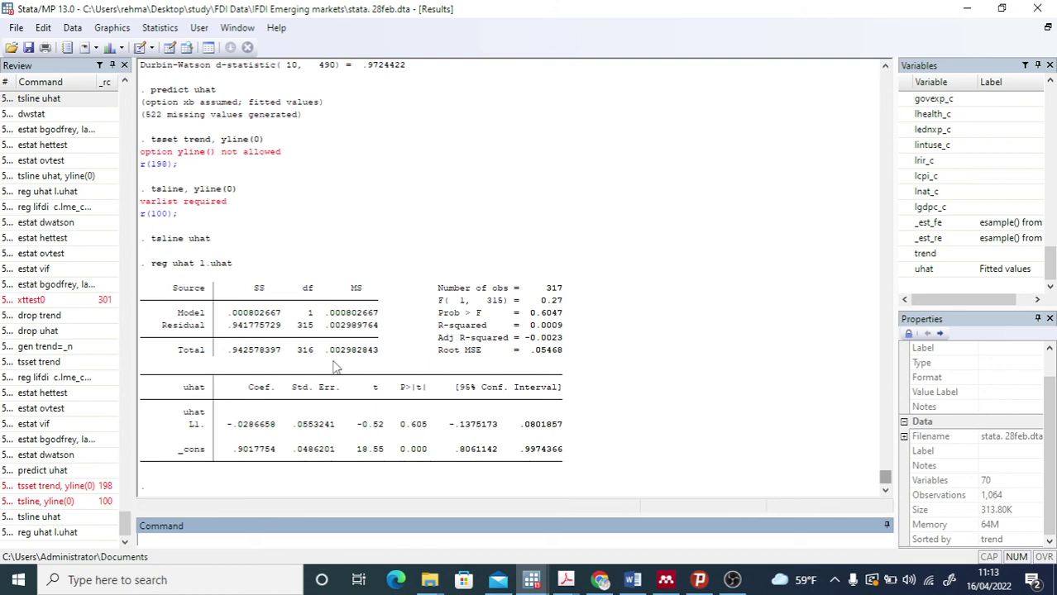
pyautogui.scroll(9, 335, 366)
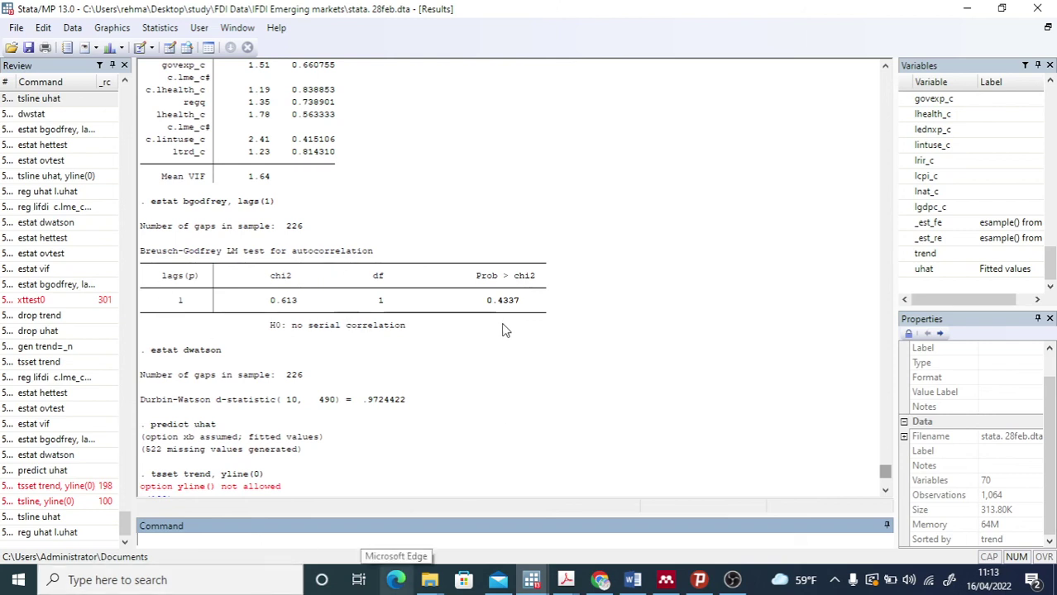
pyautogui.scroll(-4, 534, 335)
pyautogui.scroll(-5, 533, 335)
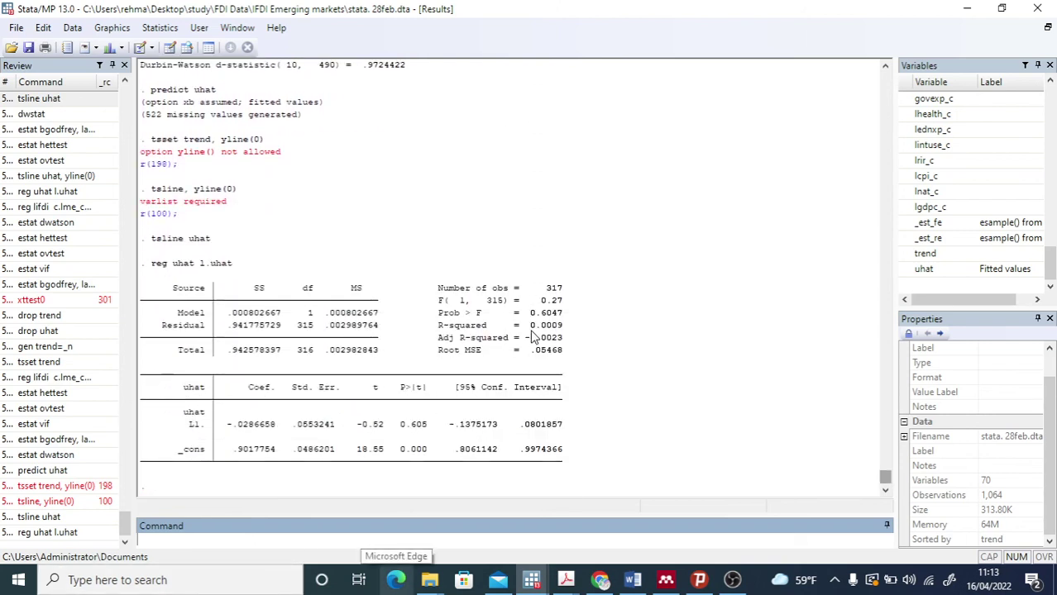